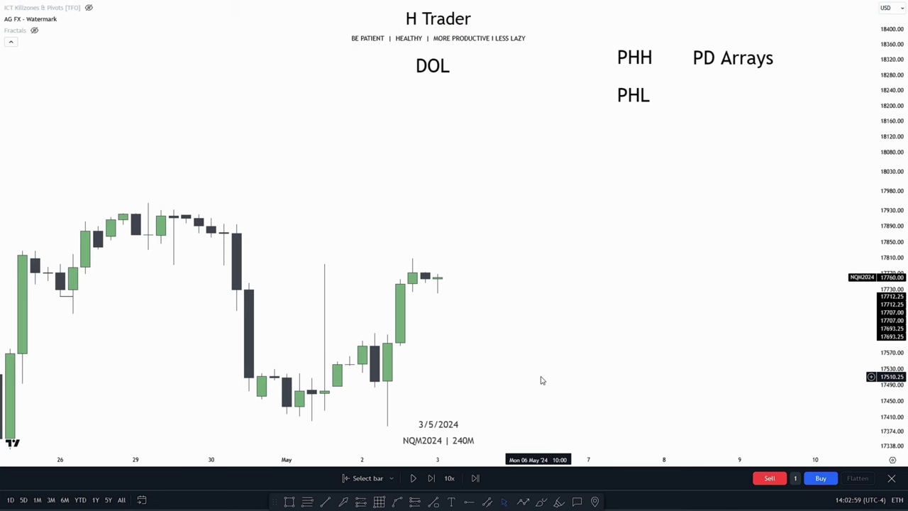
# Draw a short horizontal trend line at the low of the bearish 2 May 06:00 candle, at 17483.00, ending on the next candle.
pyautogui.moveTo(559, 315); pyautogui.dragTo(590, 250)
pyautogui.moveTo(893, 309); pyautogui.dragTo(892, 274)
pyautogui.moveTo(537, 295); pyautogui.dragTo(603, 280)
pyautogui.scroll(2, 603, 280)
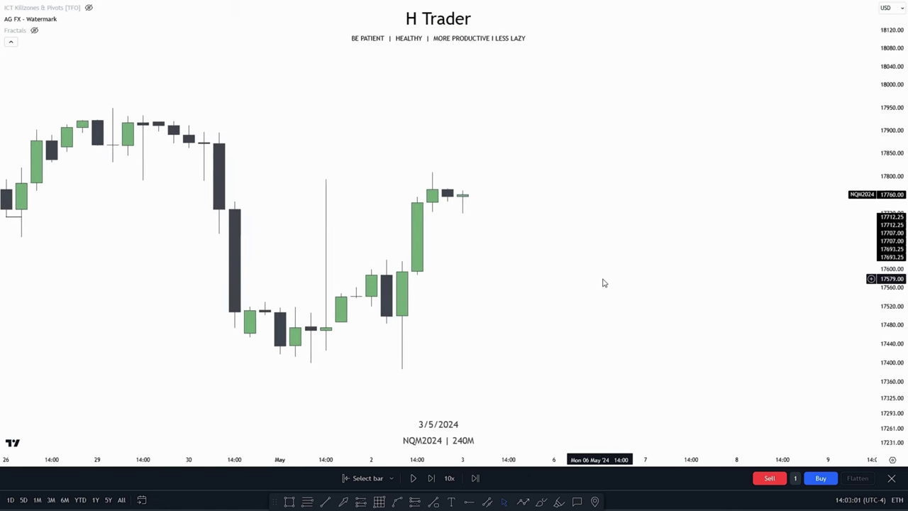
pyautogui.scroll(2, 570, 303)
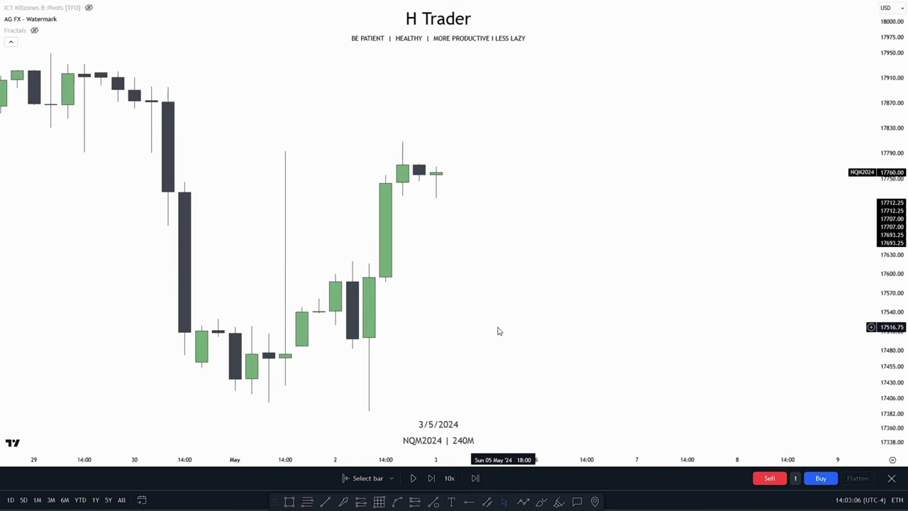
pyautogui.moveTo(885, 345); pyautogui.dragTo(885, 326)
pyautogui.moveTo(486, 360); pyautogui.dragTo(487, 348)
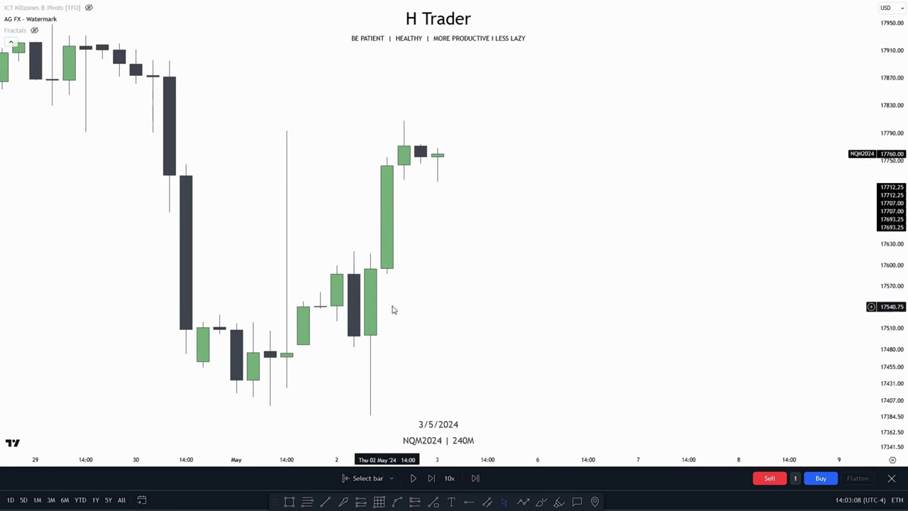
pyautogui.click(354, 348)
pyautogui.click(369, 352)
pyautogui.click(440, 369)
pyautogui.moveTo(532, 324); pyautogui.dragTo(534, 288)
pyautogui.keyDown('shift'); pyautogui.click(533, 288); pyautogui.keyUp('shift')
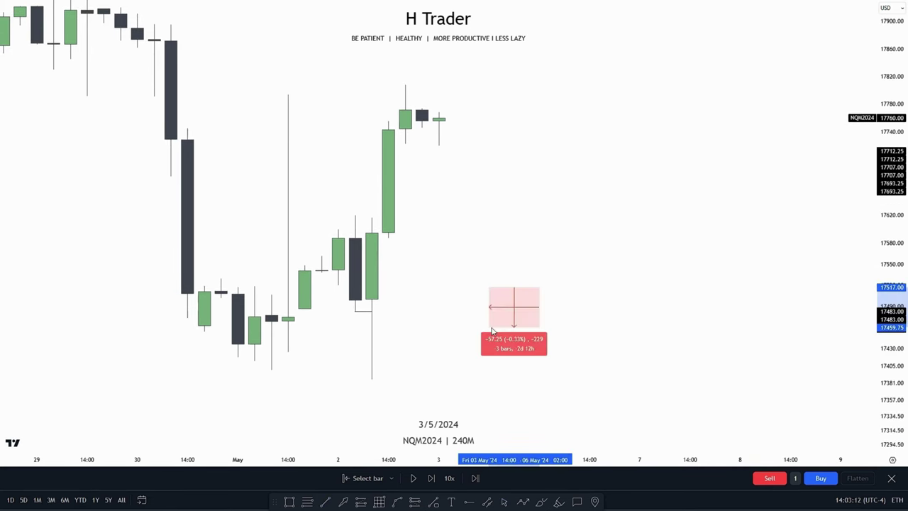
pyautogui.click(488, 329)
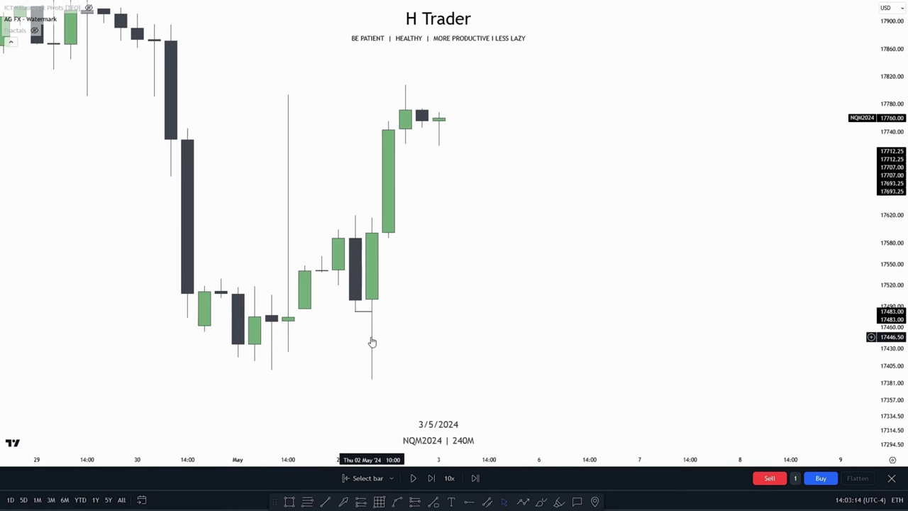
# Draw a short horizontal trend line at the high of the green 2 May 10:00 candle, at 17616.25, ending on the 14:00 candle.
pyautogui.moveTo(455, 283); pyautogui.dragTo(449, 351)
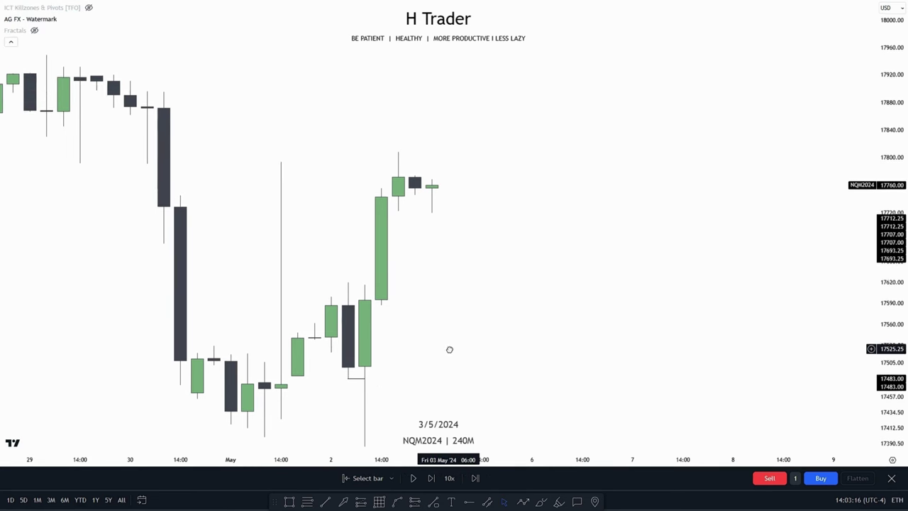
pyautogui.click(325, 501)
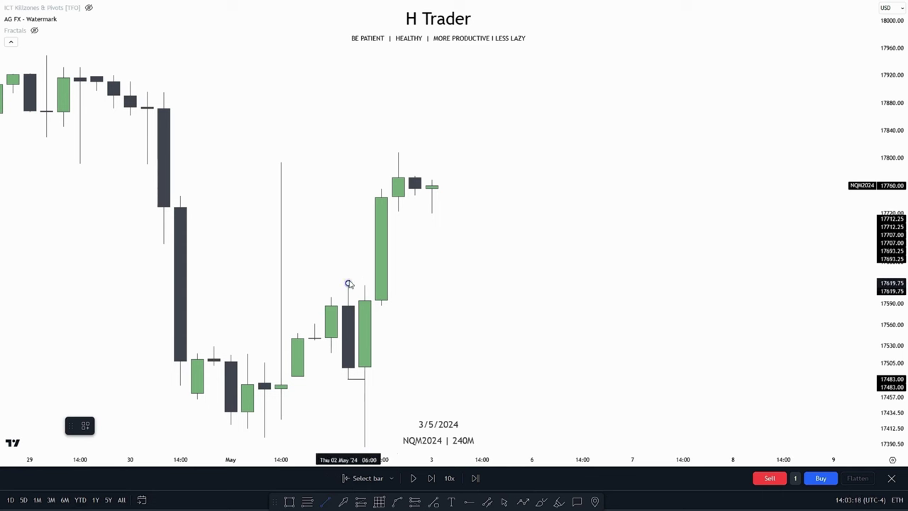
pyautogui.click(386, 291)
pyautogui.click(475, 320)
pyautogui.moveTo(349, 284); pyautogui.dragTo(386, 287)
pyautogui.click(440, 298)
pyautogui.moveTo(440, 298); pyautogui.dragTo(451, 276)
# Realign the upper trend line to the high of the bearish 2 May 06:00 candle, at 17619.75, ending on the 14:00 candle.
pyautogui.keyDown('shift'); pyautogui.click(447, 273); pyautogui.keyUp('shift')
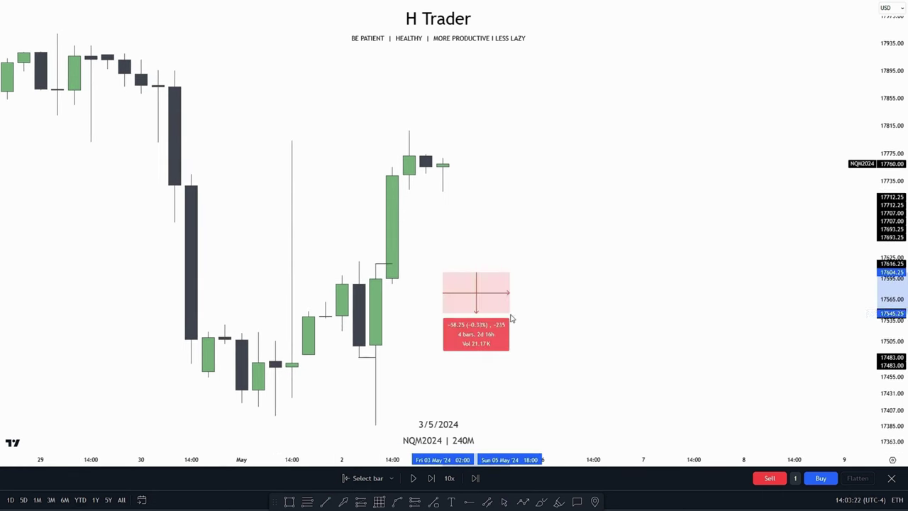
pyautogui.click(511, 314)
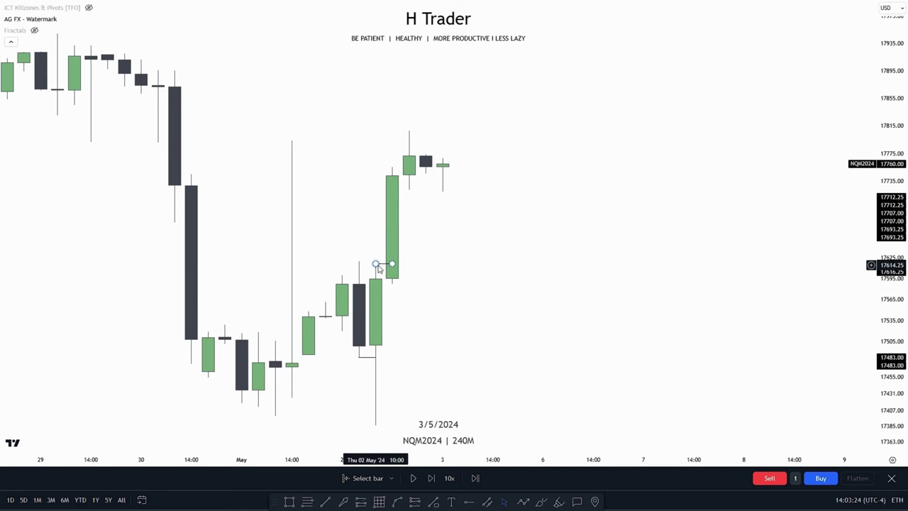
pyautogui.moveTo(374, 266); pyautogui.dragTo(392, 262)
# Move the upper trend line to the high of the tall green 2 May 14:00 candle, at 17755.25, ending on the 18:00 candle.
pyautogui.moveTo(477, 277); pyautogui.dragTo(456, 324)
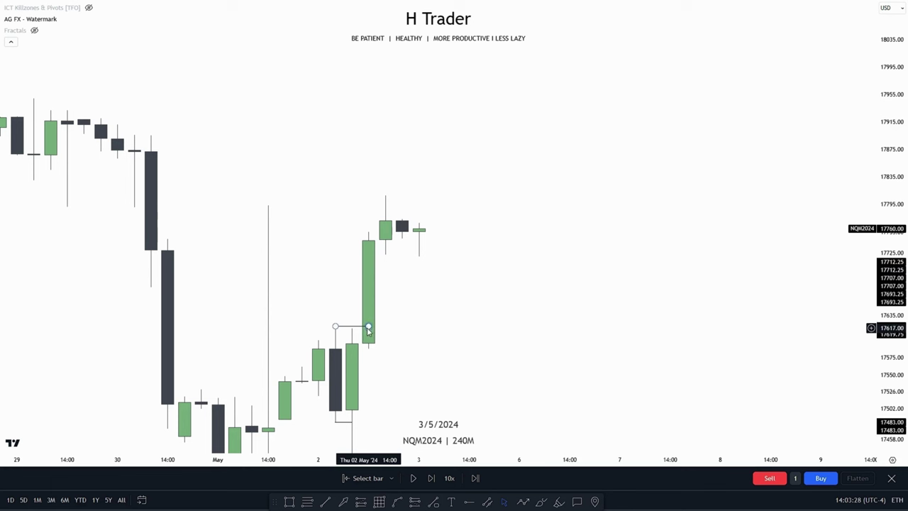
pyautogui.click(369, 324)
pyautogui.moveTo(368, 326); pyautogui.dragTo(368, 232)
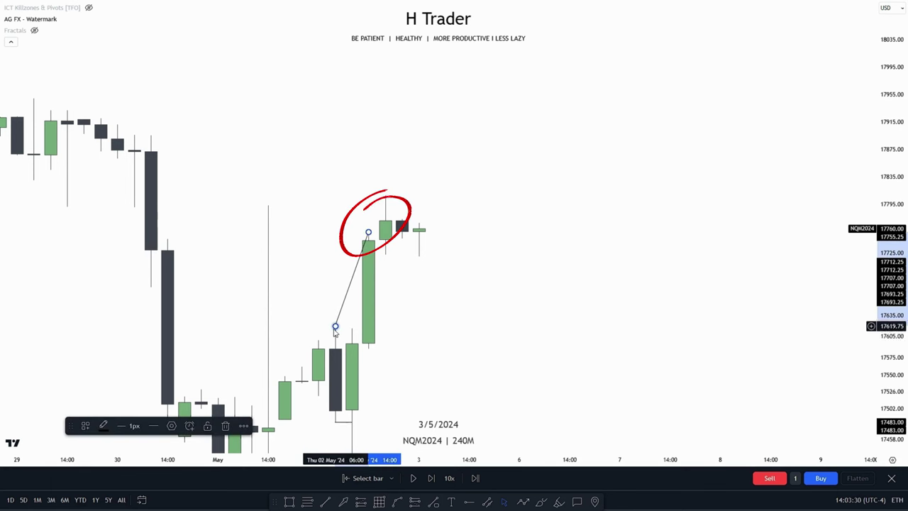
pyautogui.moveTo(335, 329); pyautogui.dragTo(385, 233)
pyautogui.click(477, 291)
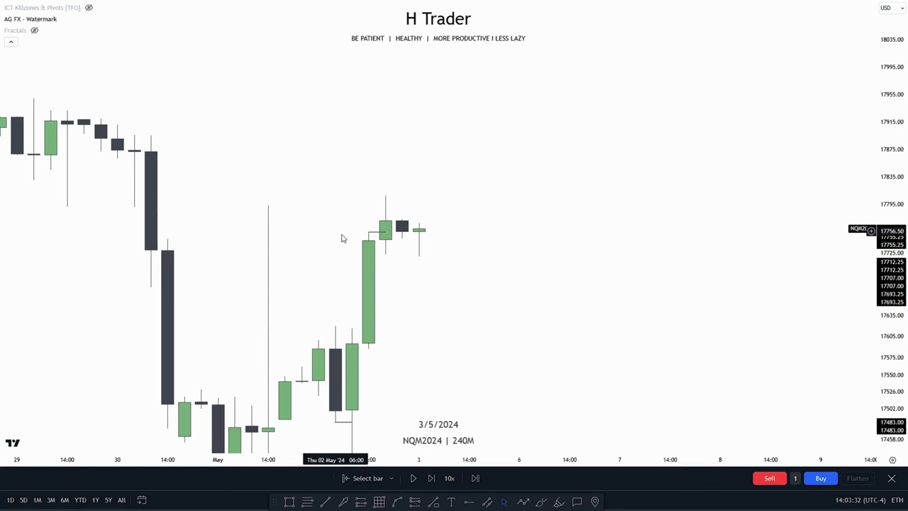
# Move the upper trend line to the low of the 2 May 18:00 candle, at 17722.75, extending it beyond the latest candle.
pyautogui.moveTo(485, 262); pyautogui.dragTo(433, 253)
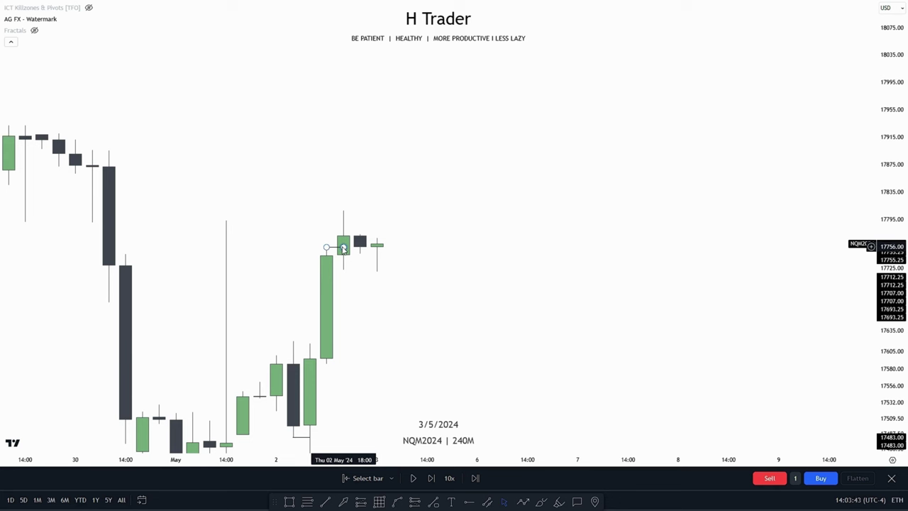
pyautogui.click(343, 248)
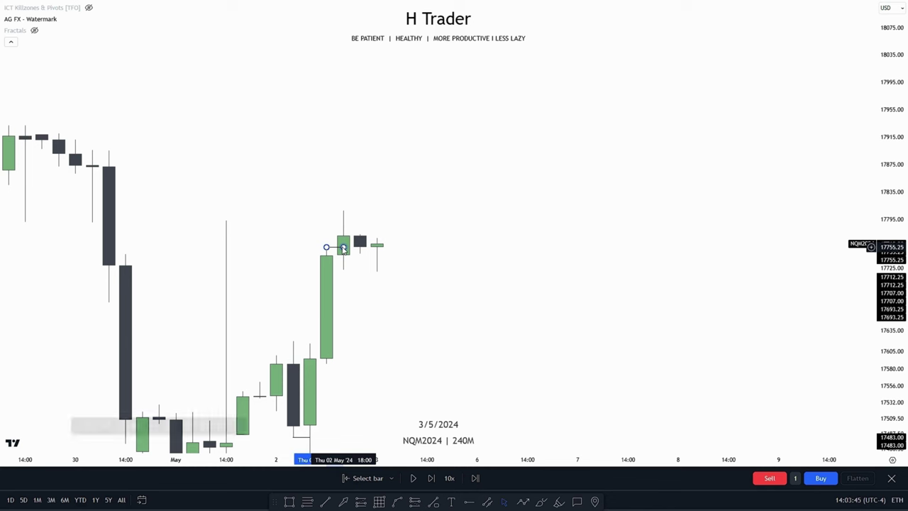
pyautogui.moveTo(343, 248); pyautogui.dragTo(343, 269)
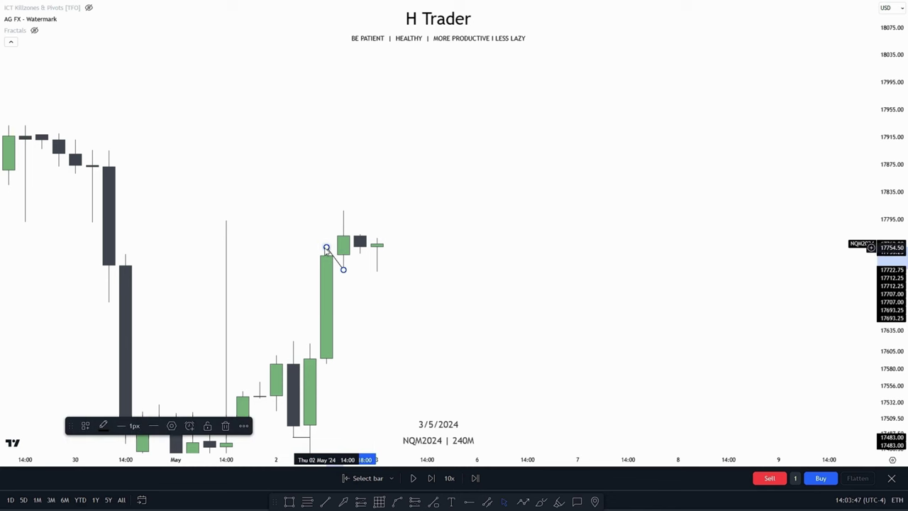
pyautogui.moveTo(327, 248); pyautogui.dragTo(410, 269)
pyautogui.click(446, 268)
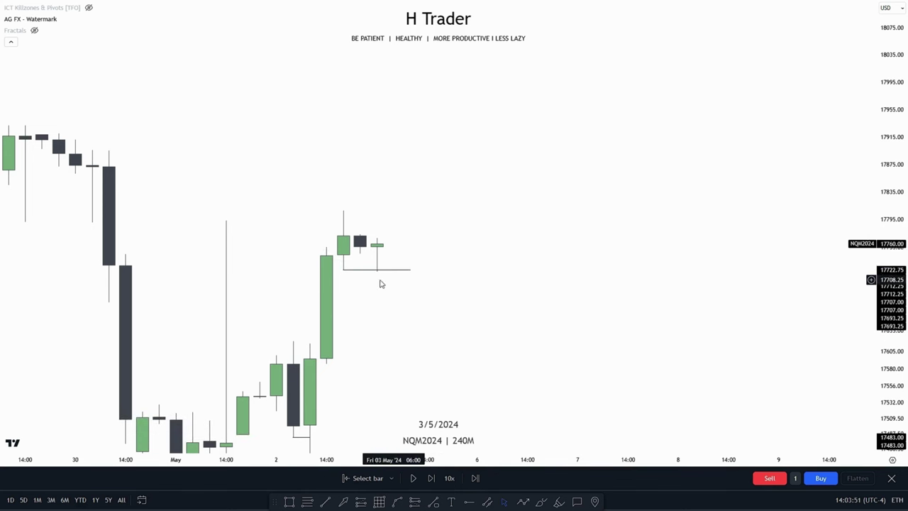
# Draw a horizontal trend line from the high of the 2 May 18:00 candle, at 17808.25, extending beyond the latest candle.
pyautogui.moveTo(527, 310); pyautogui.dragTo(511, 331)
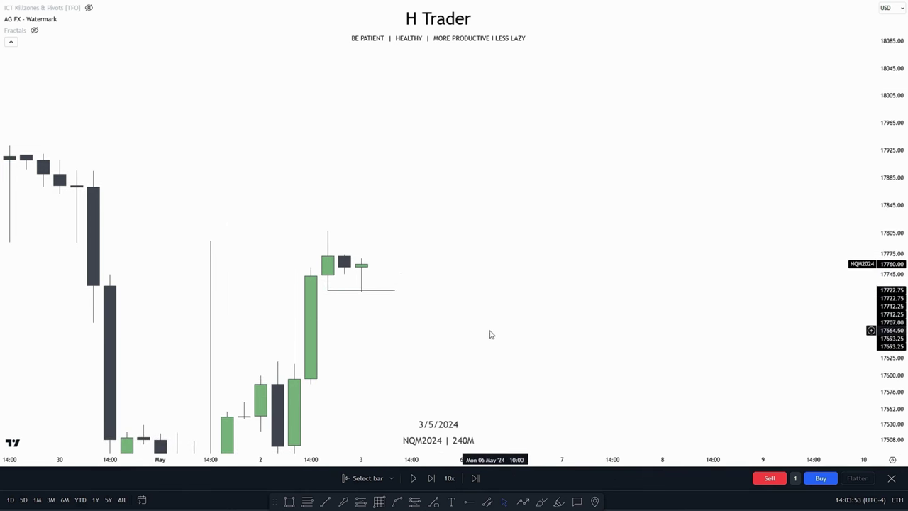
pyautogui.click(326, 502)
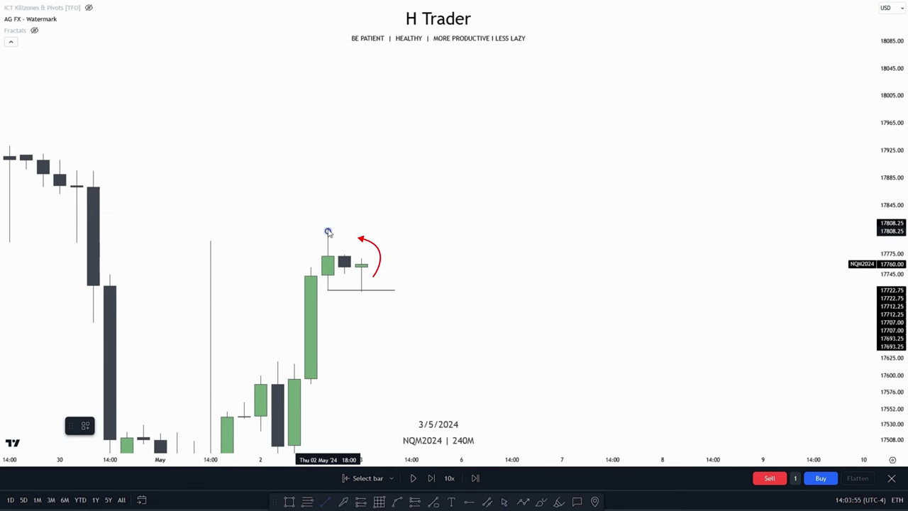
pyautogui.click(328, 232)
pyautogui.click(411, 231)
pyautogui.click(400, 247)
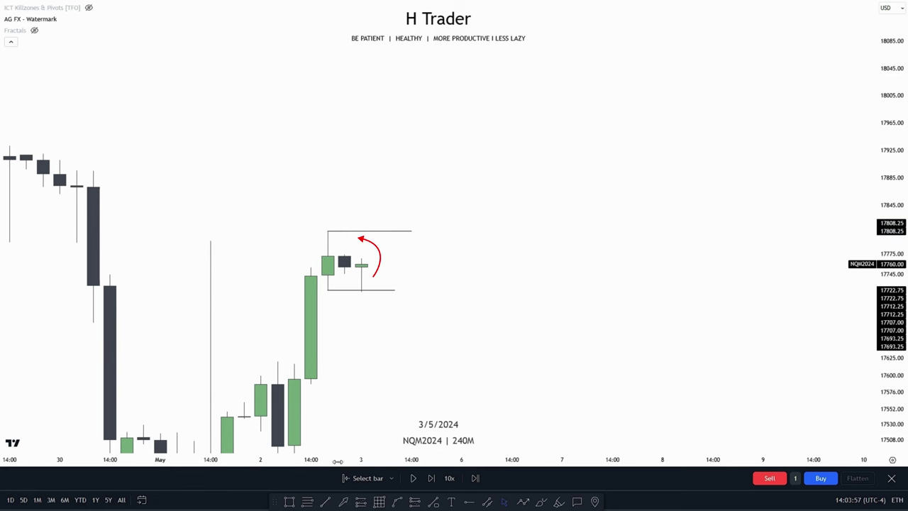
# Draw a short horizontal trend line at the low of the 2 May 22:00 candle, at 17745.50, ending on the following candle.
pyautogui.click(330, 504)
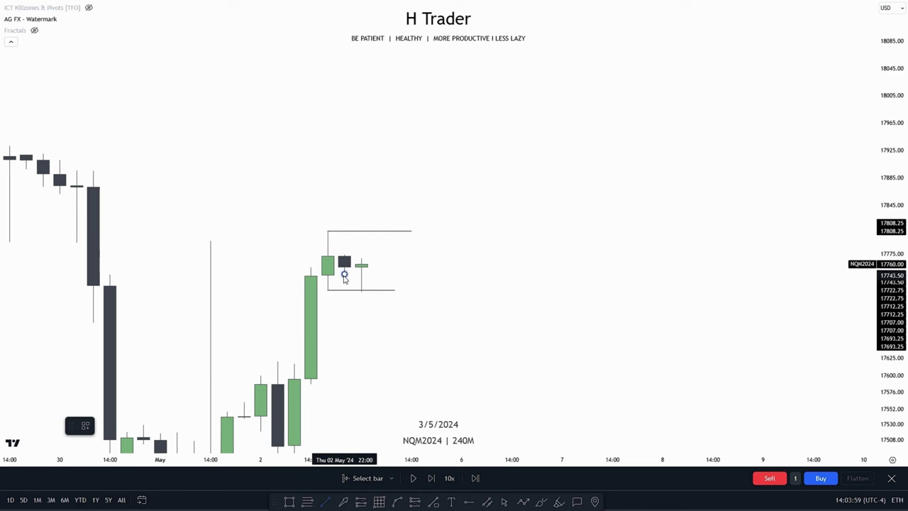
pyautogui.keyDown('shift'); pyautogui.click(364, 279); pyautogui.keyUp('shift')
pyautogui.click(393, 271)
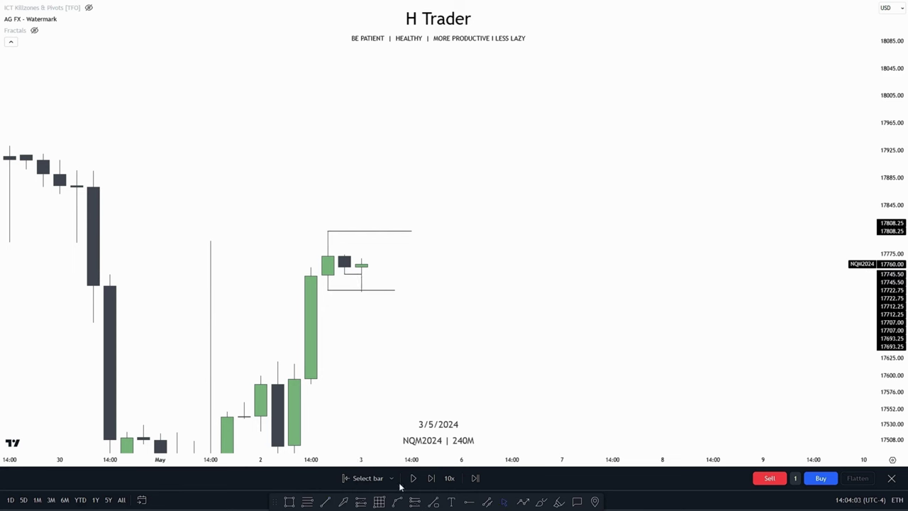
# Advance the bar replay to reveal the next two 4-hour candles beyond the marked range.
pyautogui.click(431, 478)
pyautogui.click(431, 479)
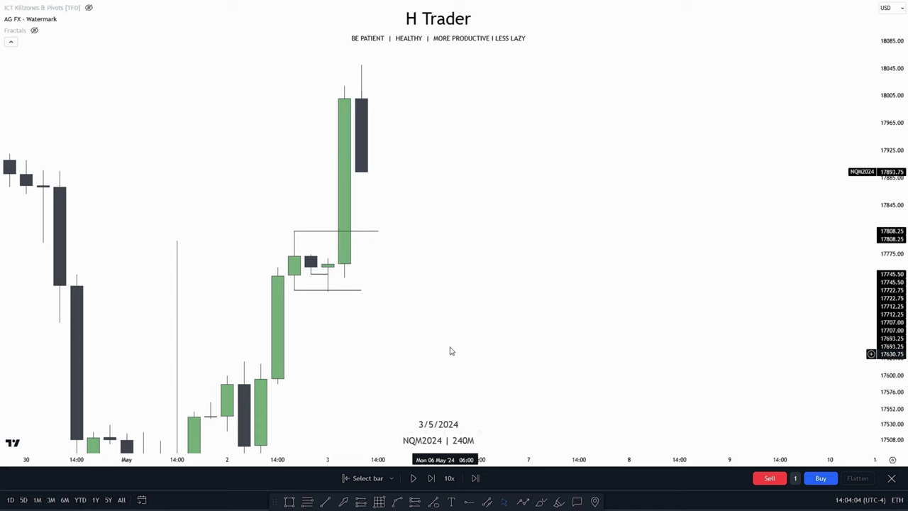
pyautogui.moveTo(451, 350); pyautogui.dragTo(511, 390)
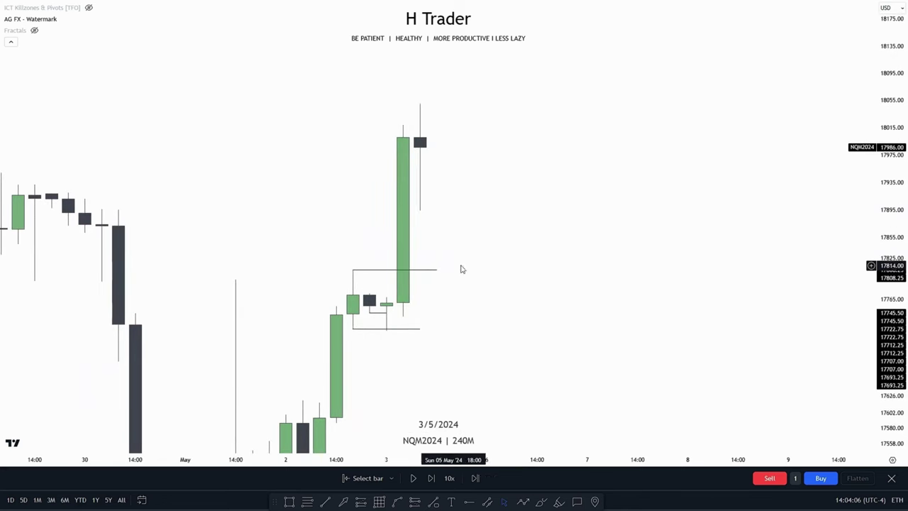
pyautogui.moveTo(553, 285); pyautogui.dragTo(537, 318)
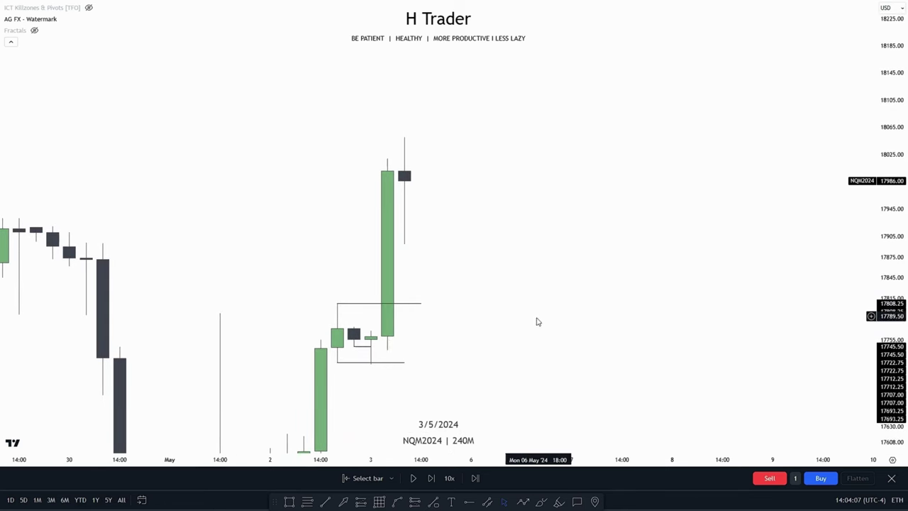
# Draw a short horizontal trend line at the high of the 3 May 02:00 candle, at 17768.50, ending on the large green candle.
pyautogui.click(325, 503)
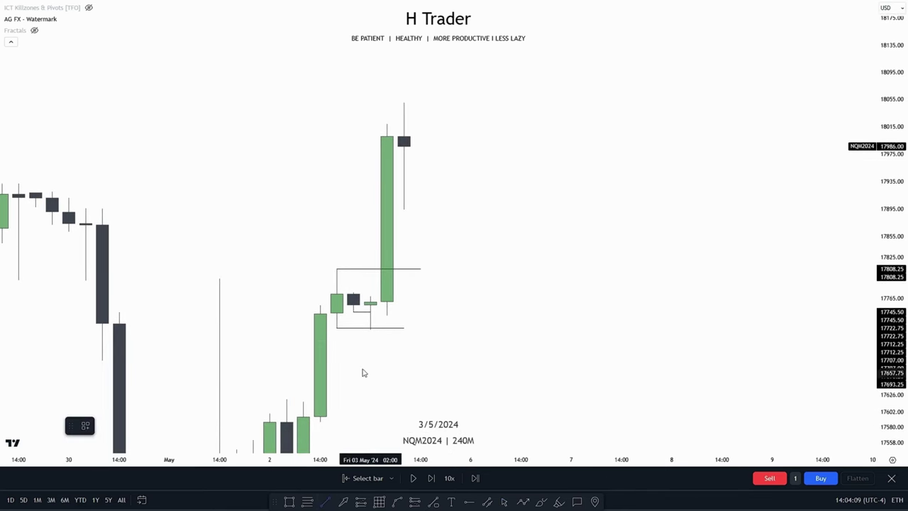
pyautogui.click(371, 295)
pyautogui.click(388, 296)
pyautogui.click(438, 293)
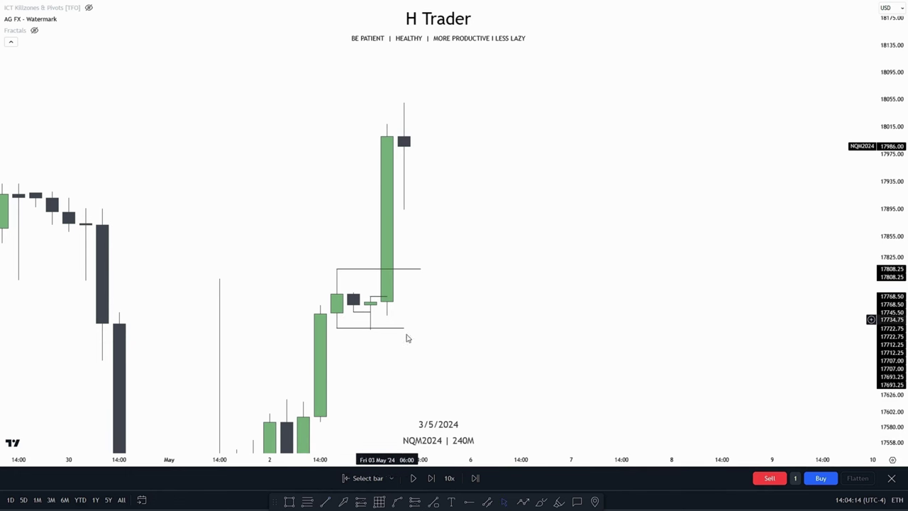
# Move the 17872.00 trend line to the high of the 30 April 02:00 candle, at 17910.75, extending it past the large bearish candle.
pyautogui.moveTo(409, 341); pyautogui.dragTo(430, 259)
pyautogui.moveTo(515, 243); pyautogui.dragTo(519, 314)
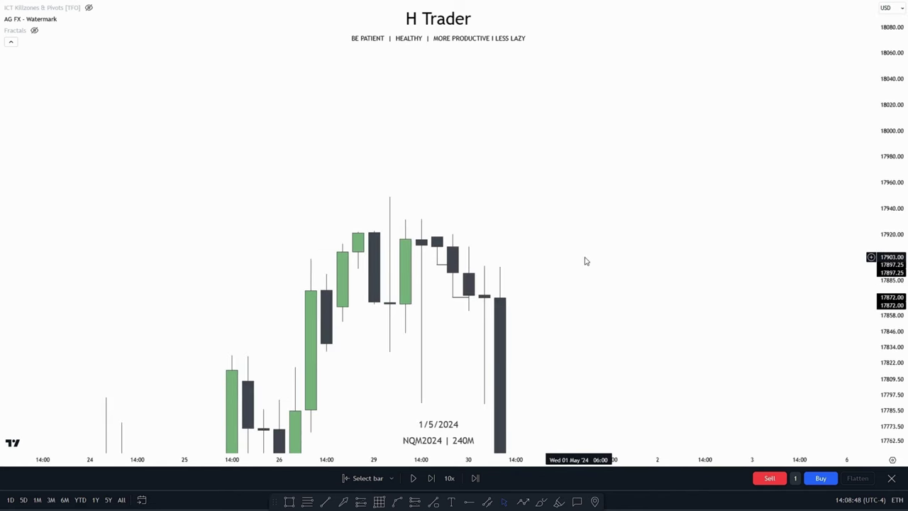
pyautogui.moveTo(586, 260); pyautogui.dragTo(373, 192)
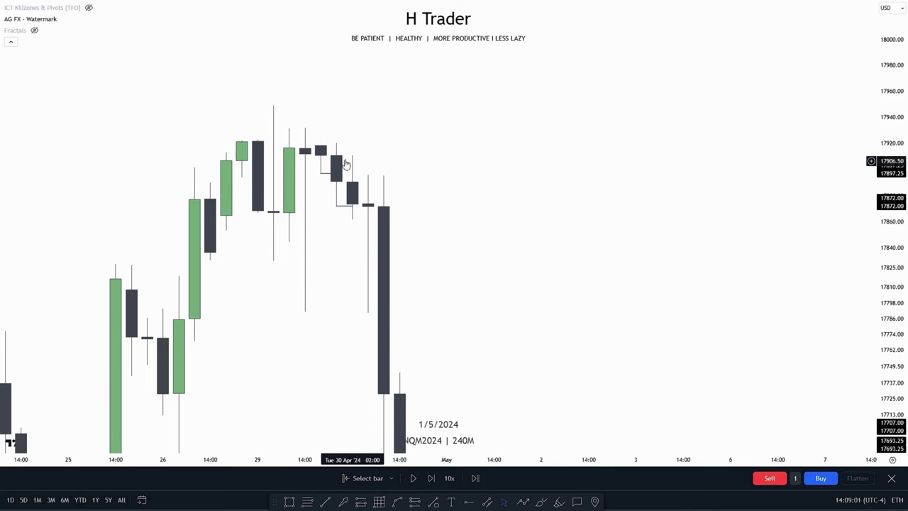
pyautogui.moveTo(528, 228); pyautogui.dragTo(507, 267)
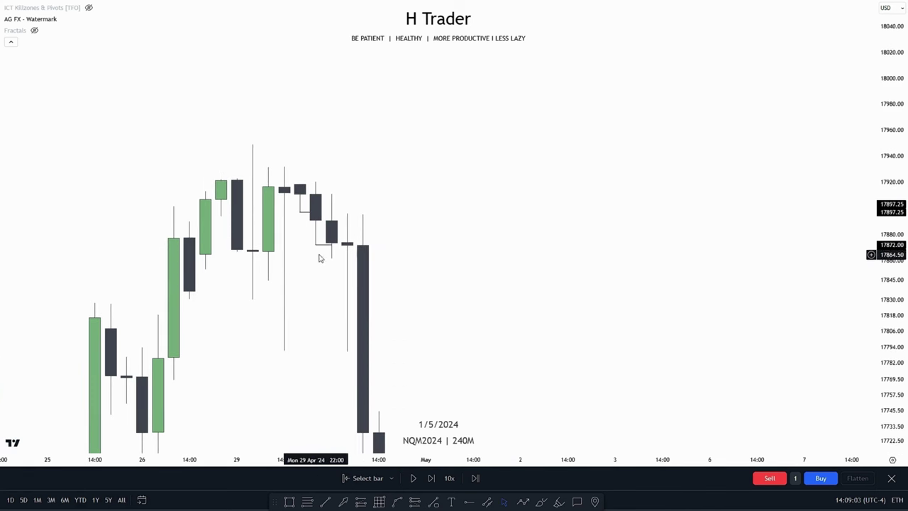
pyautogui.moveTo(332, 246); pyautogui.dragTo(331, 194)
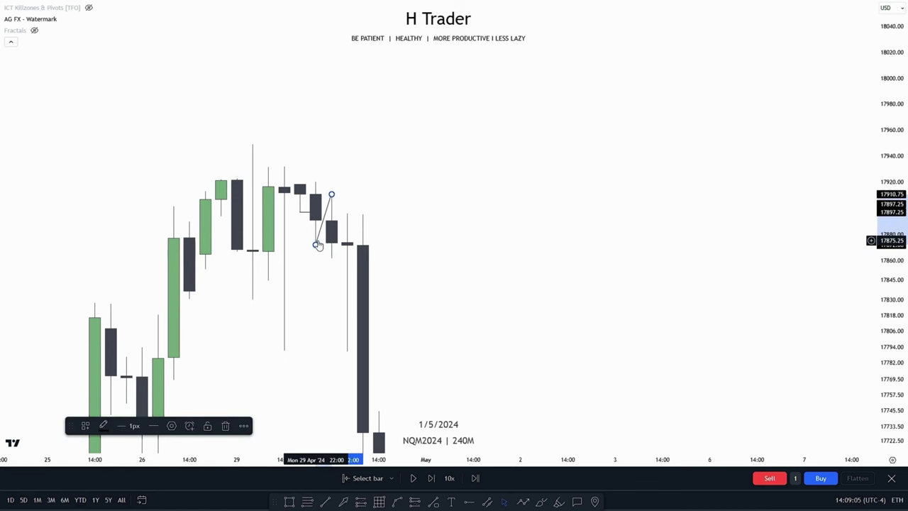
pyautogui.moveTo(315, 246); pyautogui.dragTo(394, 194)
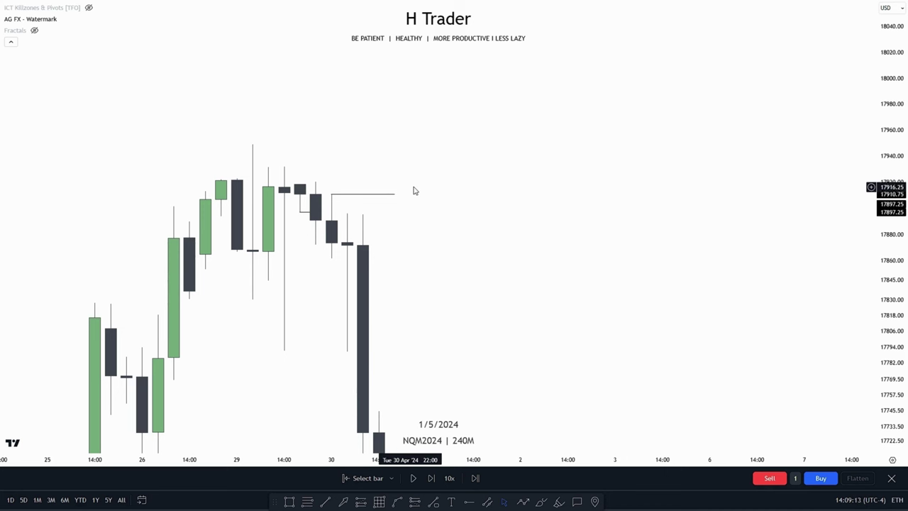
# Move the 17910.75 trend line to the low of the 30 April 02:00 candle, at 17861.50, ending on the next candle.
pyautogui.moveTo(394, 194); pyautogui.dragTo(328, 269)
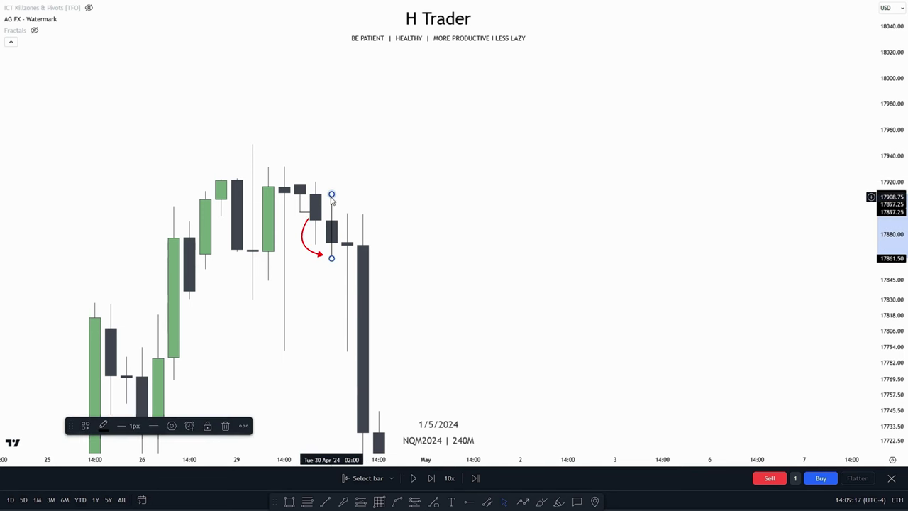
pyautogui.moveTo(331, 195); pyautogui.dragTo(347, 261)
pyautogui.click(447, 263)
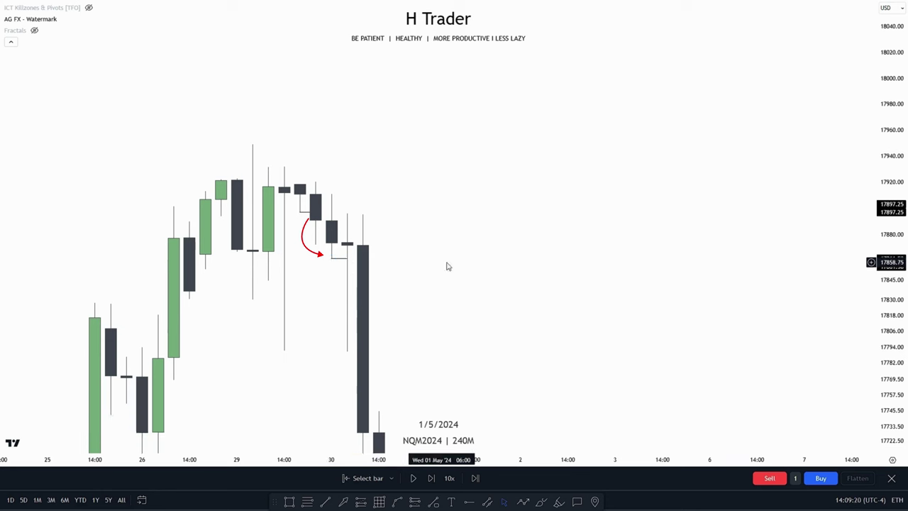
# Move the 17861.50 trend line to the high of the 30 April 06:00 candle, at 17896.00, ending on the 30 April 14:00 candle.
pyautogui.moveTo(447, 262); pyautogui.dragTo(452, 253)
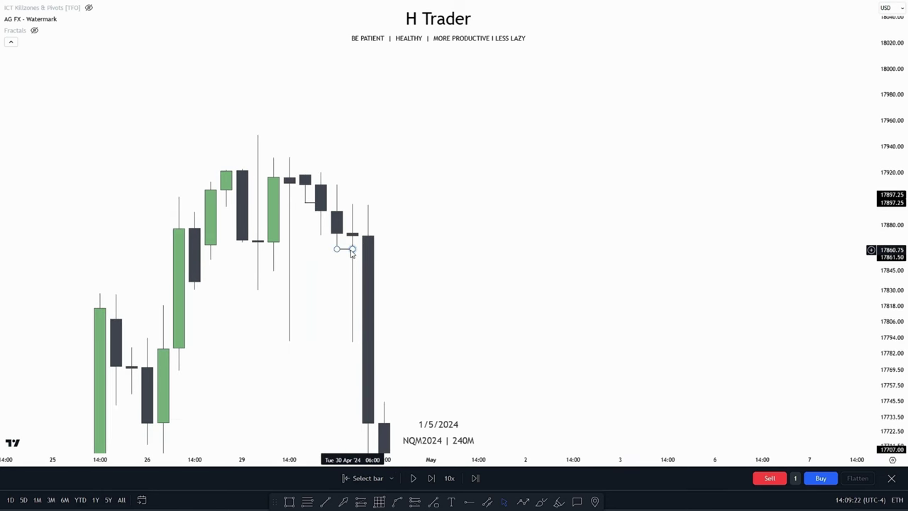
pyautogui.moveTo(352, 249); pyautogui.dragTo(362, 219)
pyautogui.click(352, 204)
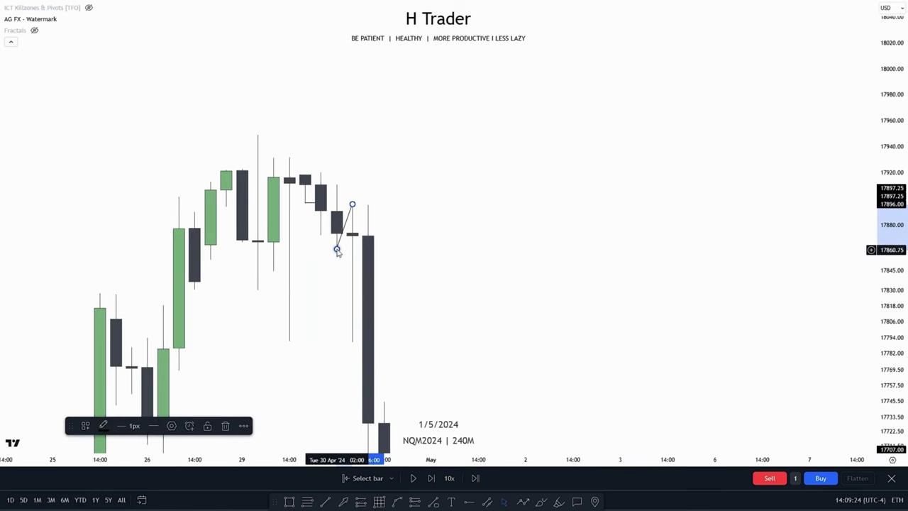
pyautogui.moveTo(337, 249); pyautogui.dragTo(384, 205)
pyautogui.moveTo(420, 243); pyautogui.dragTo(427, 228)
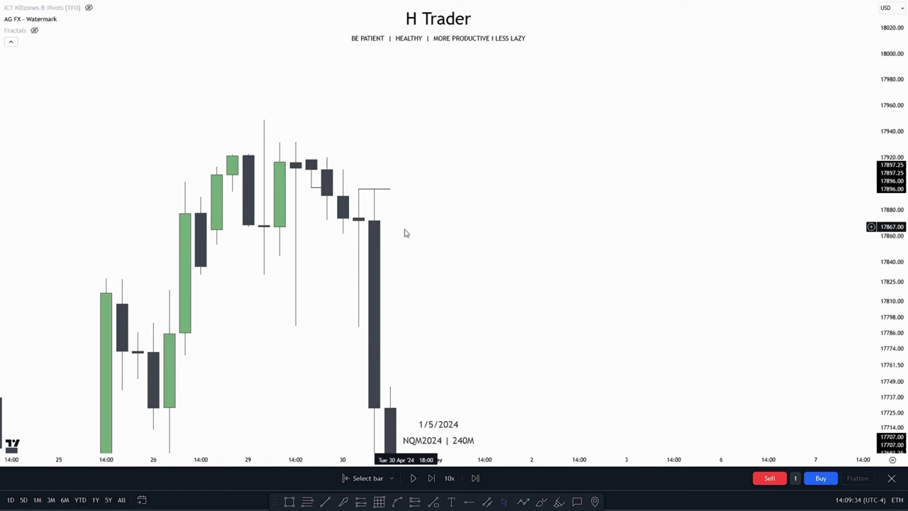
pyautogui.moveTo(418, 248); pyautogui.dragTo(423, 225)
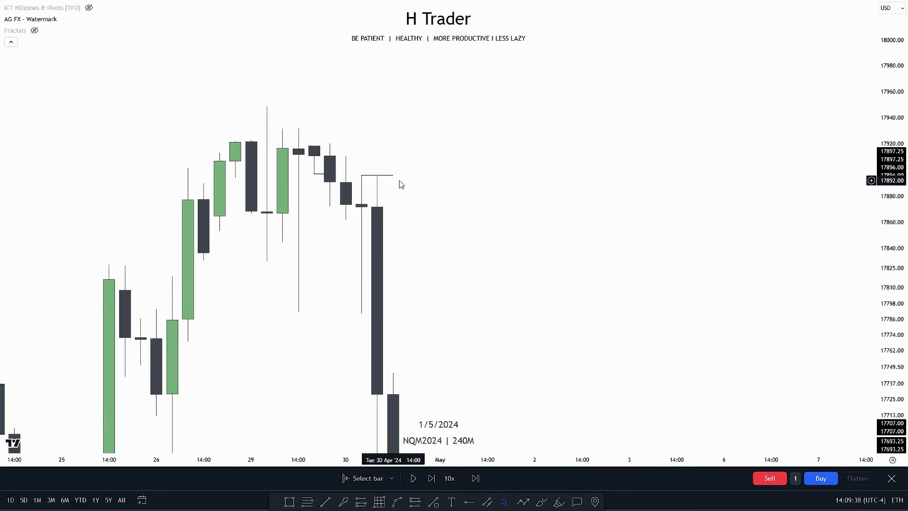
# Move the end of the 17896.00 trend line to the low of the 30 April 06:00 candle, at 17790.50, and remove the line.
pyautogui.moveTo(393, 178); pyautogui.dragTo(362, 315)
pyautogui.moveTo(400, 266); pyautogui.dragTo(389, 215)
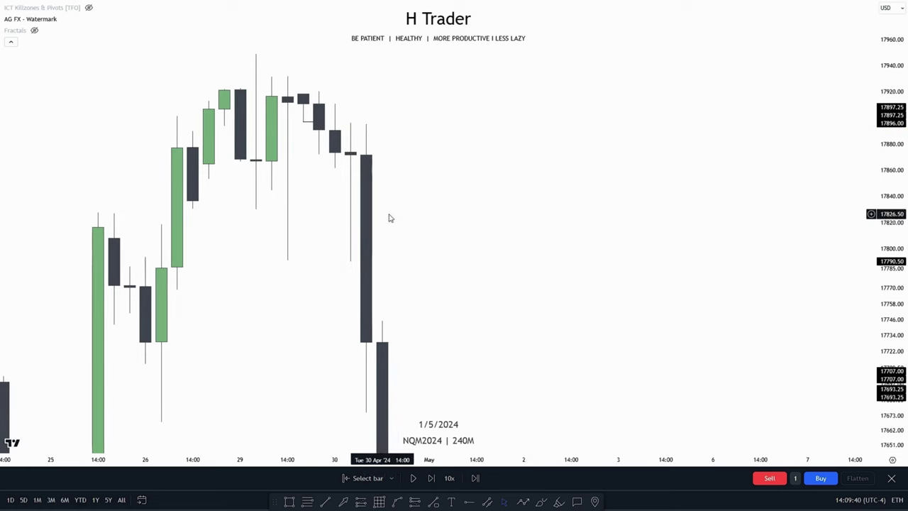
pyautogui.click(351, 263)
pyautogui.click(363, 263)
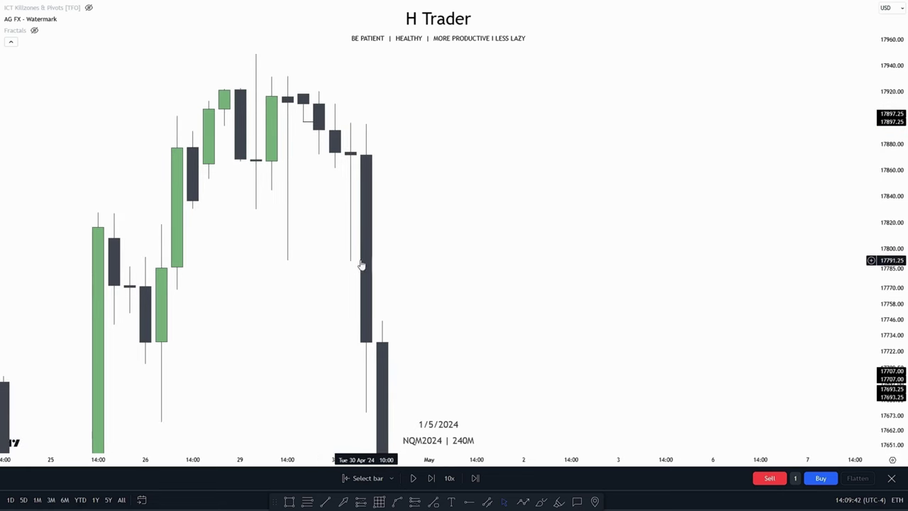
# Draw a short horizontal trend line at the low of the 30 April 10:00 candle, at 17675.50, ending on the next candle.
pyautogui.moveTo(500, 299); pyautogui.dragTo(499, 162)
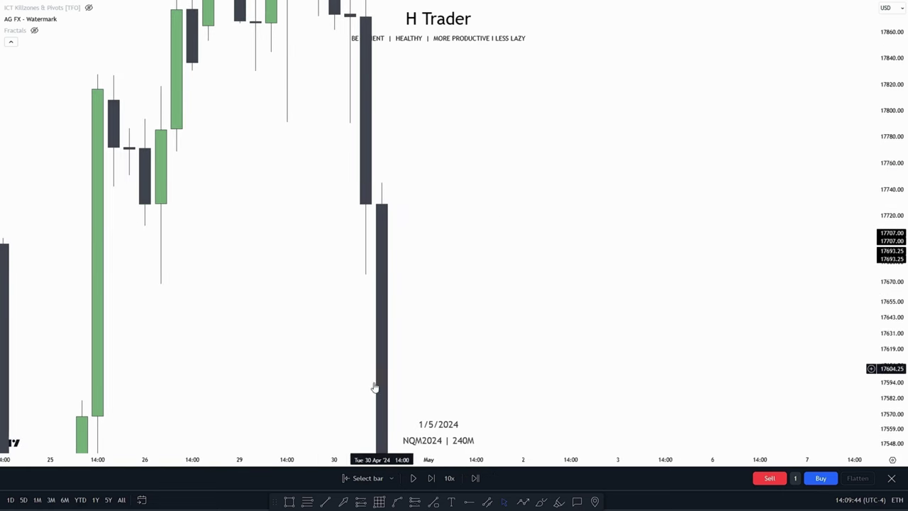
pyautogui.click(326, 501)
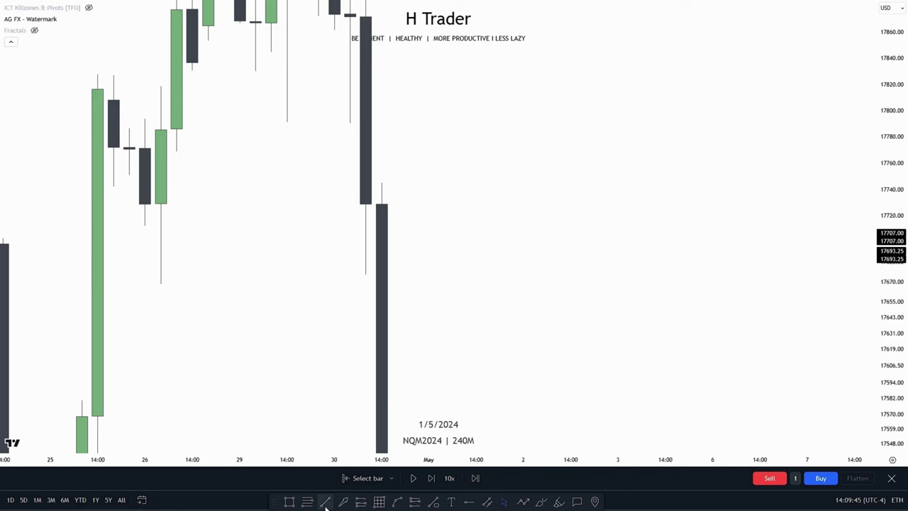
pyautogui.click(383, 283)
pyautogui.moveTo(490, 335); pyautogui.dragTo(493, 266)
pyautogui.moveTo(364, 298); pyautogui.dragTo(400, 387)
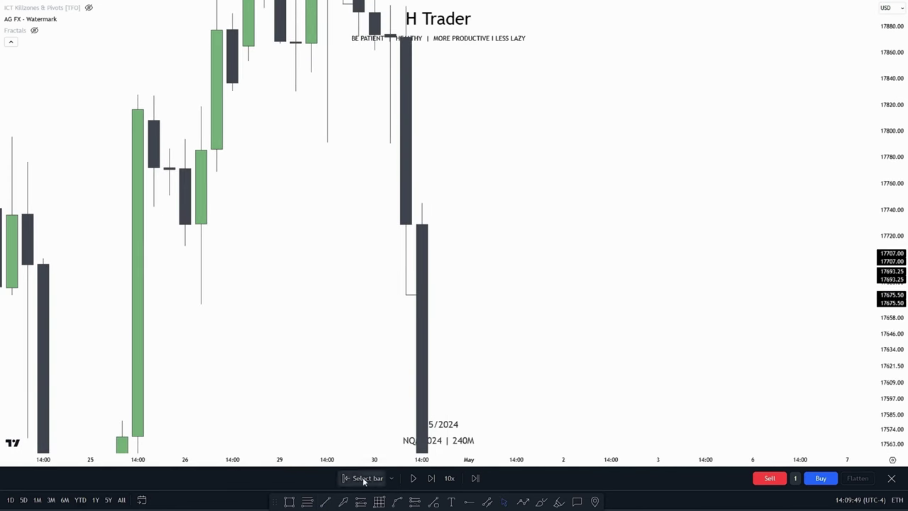
# Draw a horizontal trend line from the 26 April 06:00 low, at 17668.25, to the 30 April 14:00 candle, and delete it with the 17675.50 line.
pyautogui.click(321, 502)
pyautogui.click(201, 305)
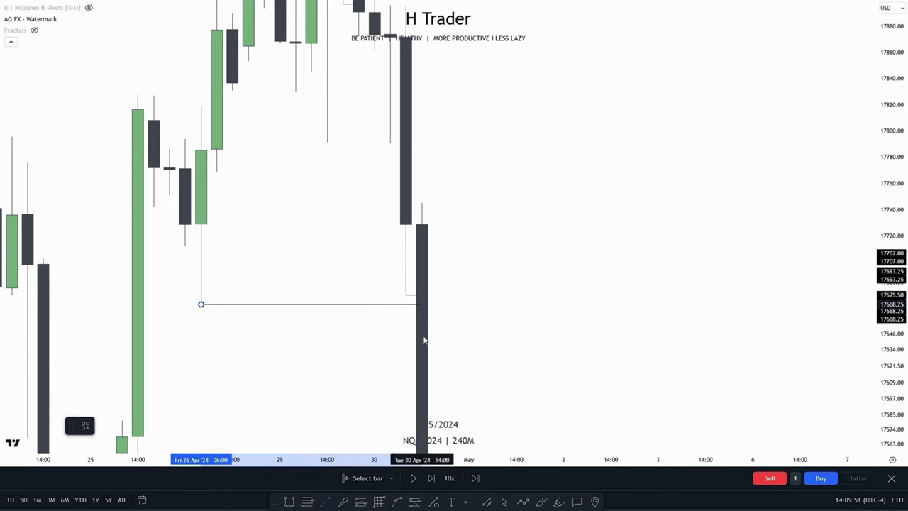
pyautogui.click(427, 307)
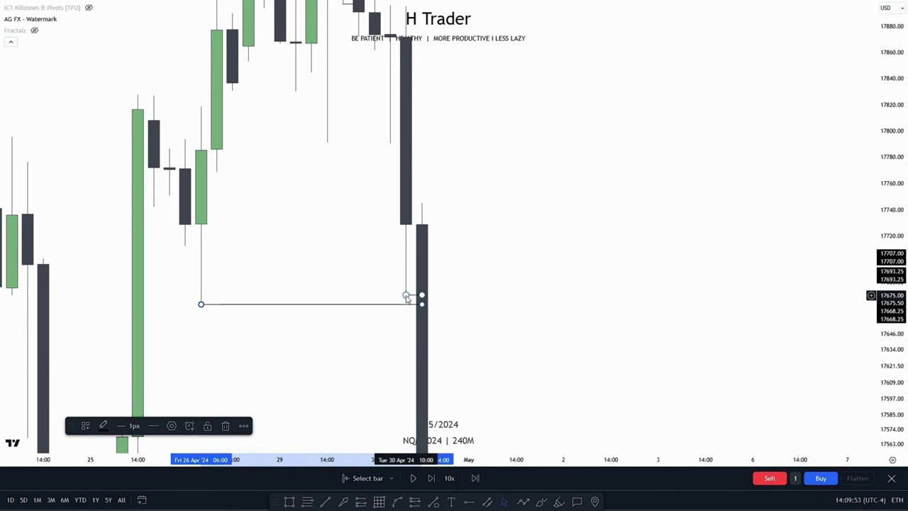
pyautogui.press('Delete')
# Draw a short horizontal trend line at the low of the 30 April 14:00 candle, at 17473.50, ending on the next candle, and delete it.
pyautogui.moveTo(535, 373); pyautogui.dragTo(439, 171)
pyautogui.moveTo(499, 286); pyautogui.dragTo(509, 251)
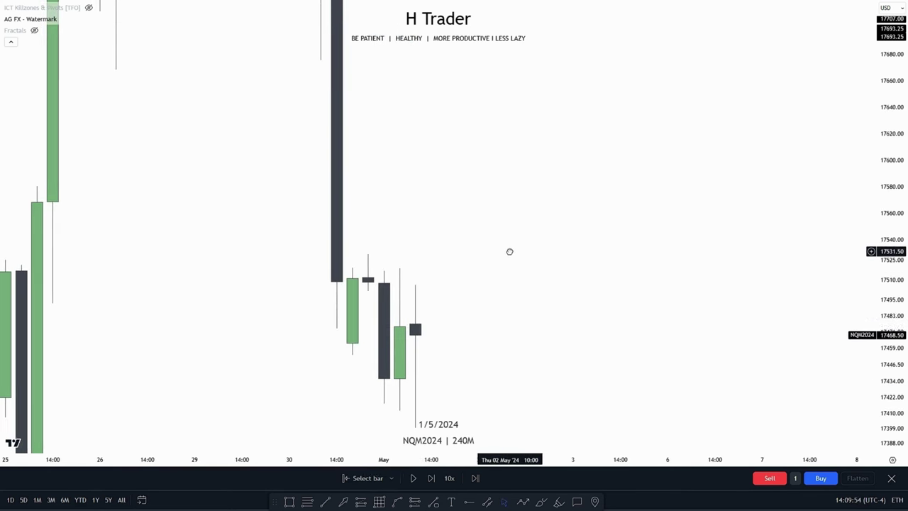
pyautogui.click(336, 327)
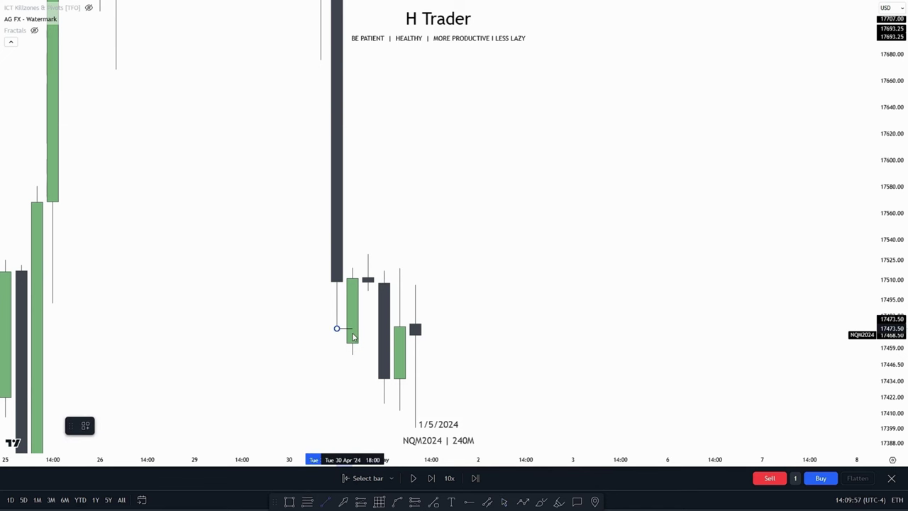
pyautogui.click(352, 328)
pyautogui.press('Delete')
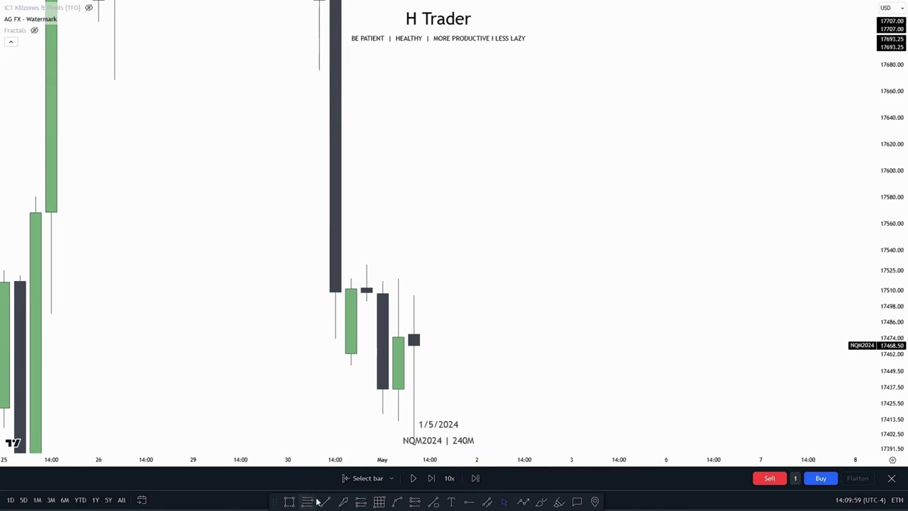
# Draw a short horizontal trend line at the low of the 30 April 22:00 candle, at 17501.50, ending on the next candle.
pyautogui.click(323, 501)
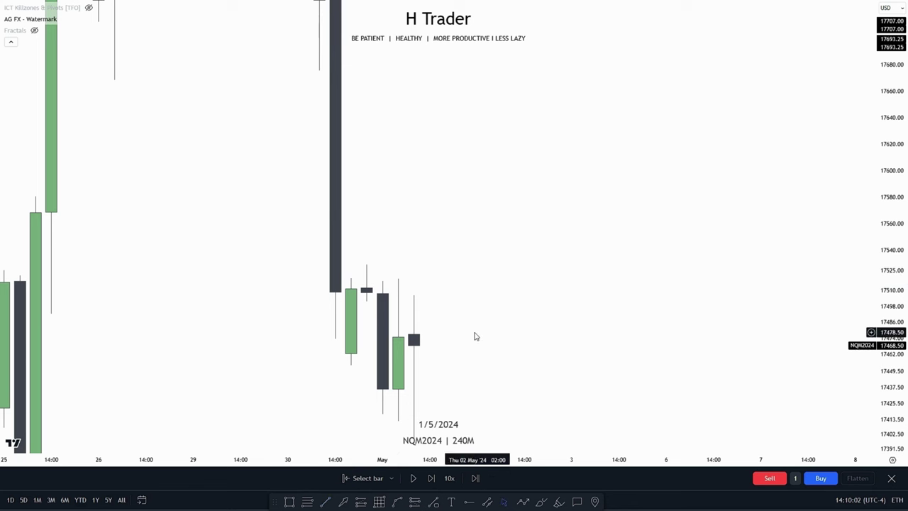
pyautogui.click(366, 301)
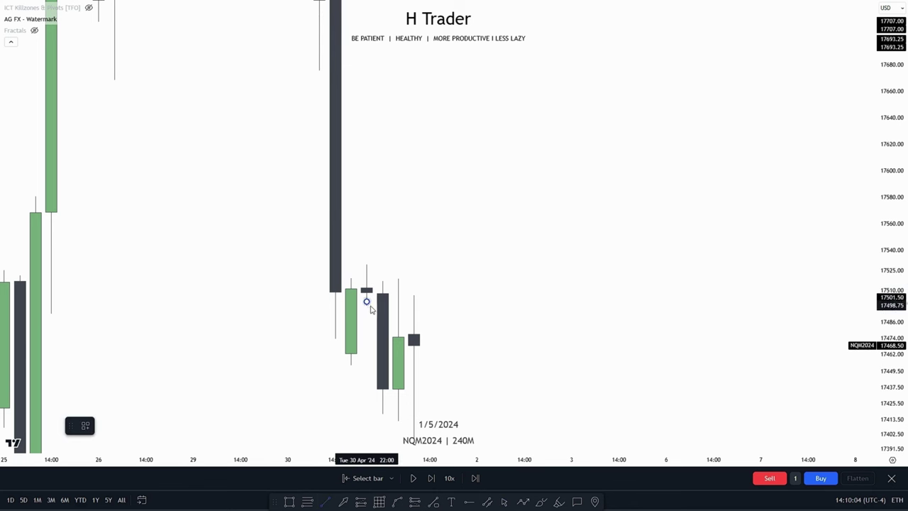
pyautogui.click(383, 301)
pyautogui.moveTo(543, 283); pyautogui.dragTo(564, 257)
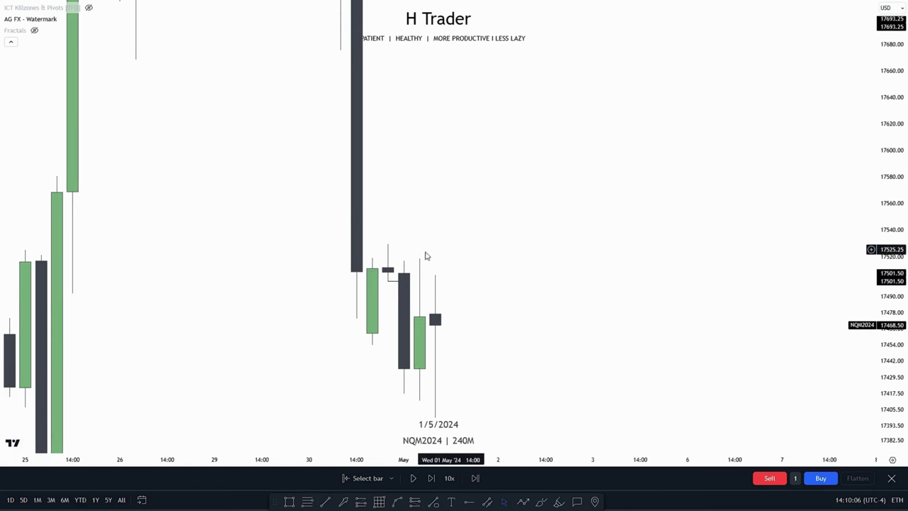
pyautogui.moveTo(461, 196); pyautogui.dragTo(480, 377)
pyautogui.moveTo(540, 203); pyautogui.dragTo(529, 364)
pyautogui.moveTo(536, 307); pyautogui.dragTo(552, 387)
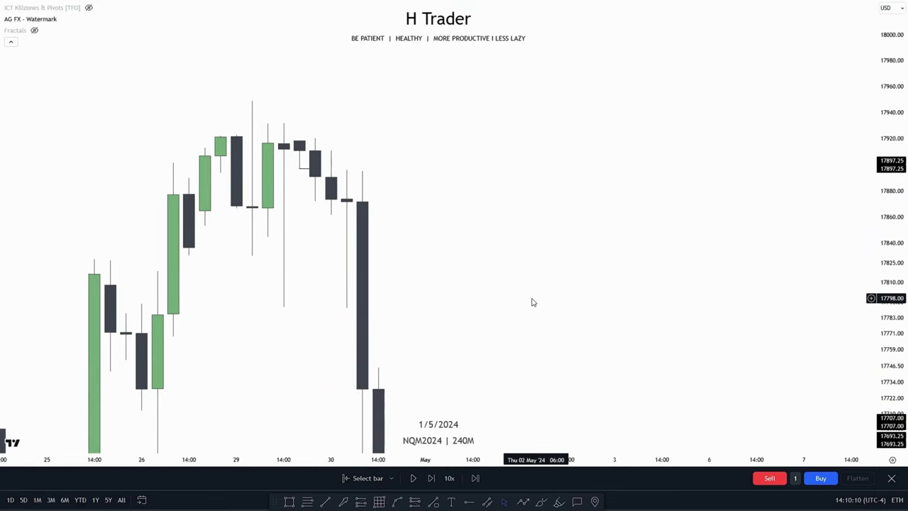
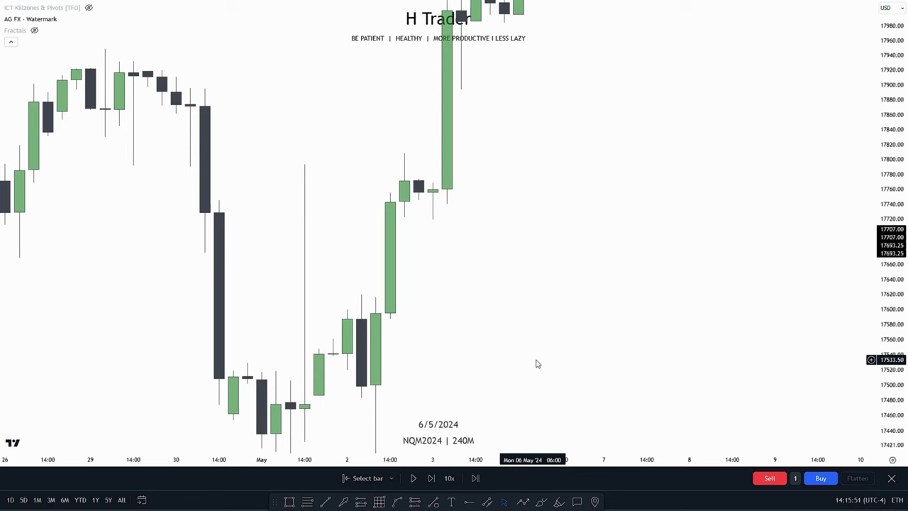
# Draw a rectangle from the low of the 30 April 10:00 candle, at 17675.50, down to about 17519, extending to 8 May 06:00.
pyautogui.moveTo(544, 344); pyautogui.dragTo(553, 341)
pyautogui.click(291, 502)
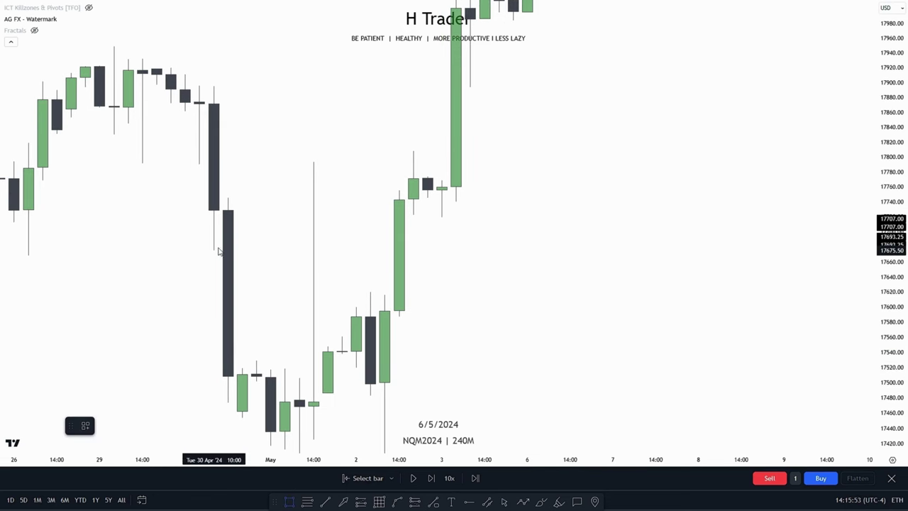
pyautogui.moveTo(214, 251); pyautogui.dragTo(715, 371)
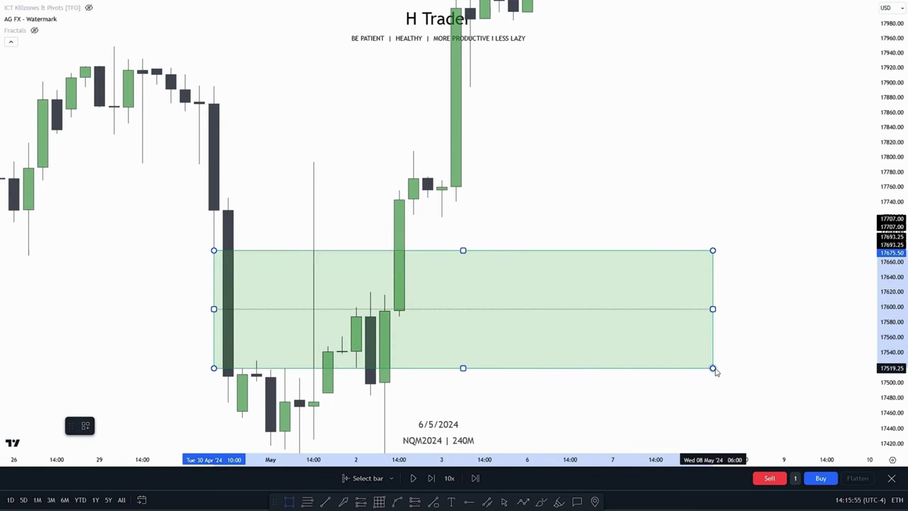
pyautogui.click(715, 369)
pyautogui.moveTo(463, 369); pyautogui.dragTo(245, 368)
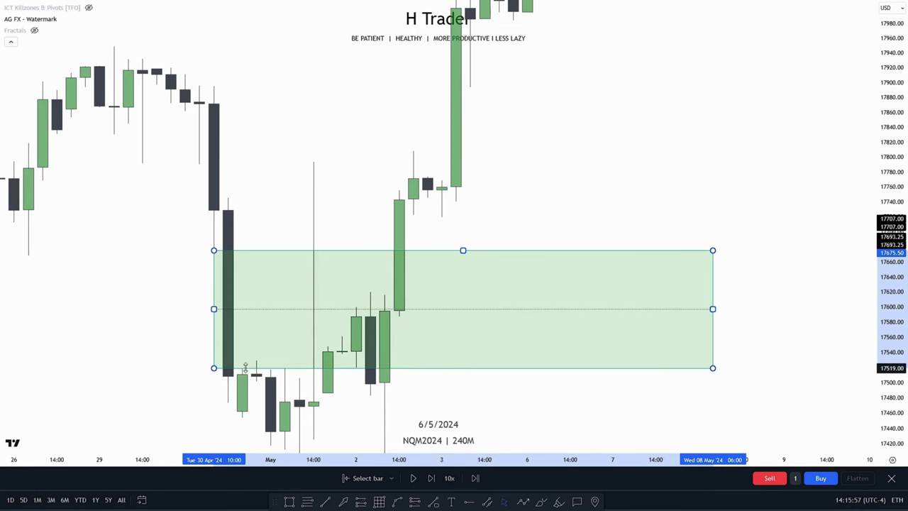
# Examine how price trades through the green rectangle between 30 April and 3 May, including the candles above and below it.
pyautogui.moveTo(496, 408); pyautogui.dragTo(502, 341)
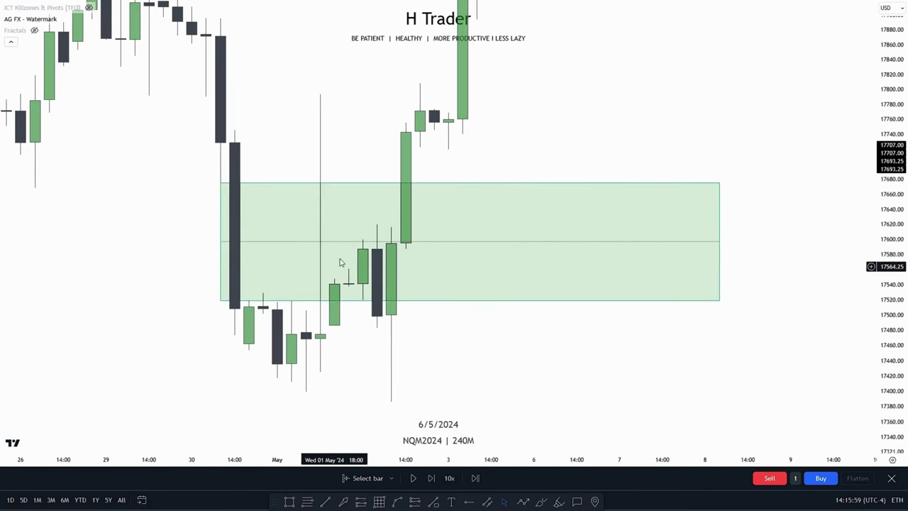
pyautogui.moveTo(512, 372); pyautogui.dragTo(515, 428)
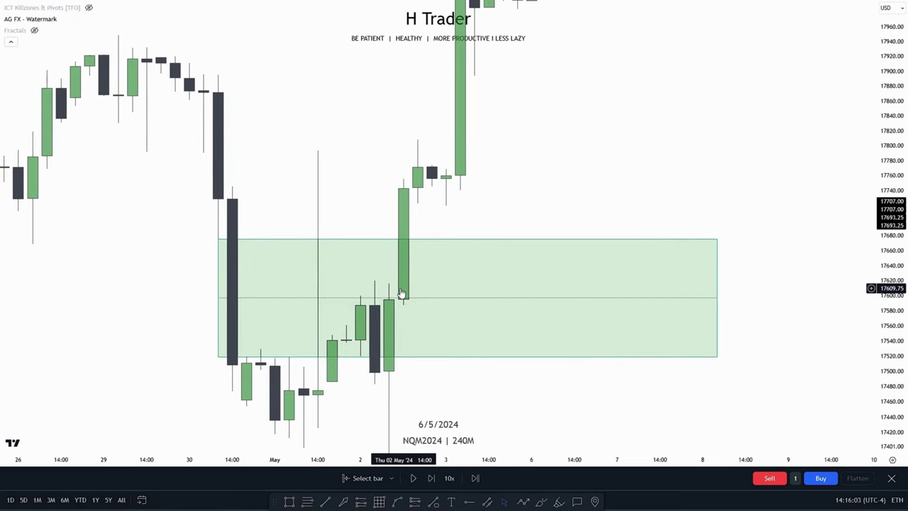
pyautogui.moveTo(608, 156); pyautogui.dragTo(595, 213)
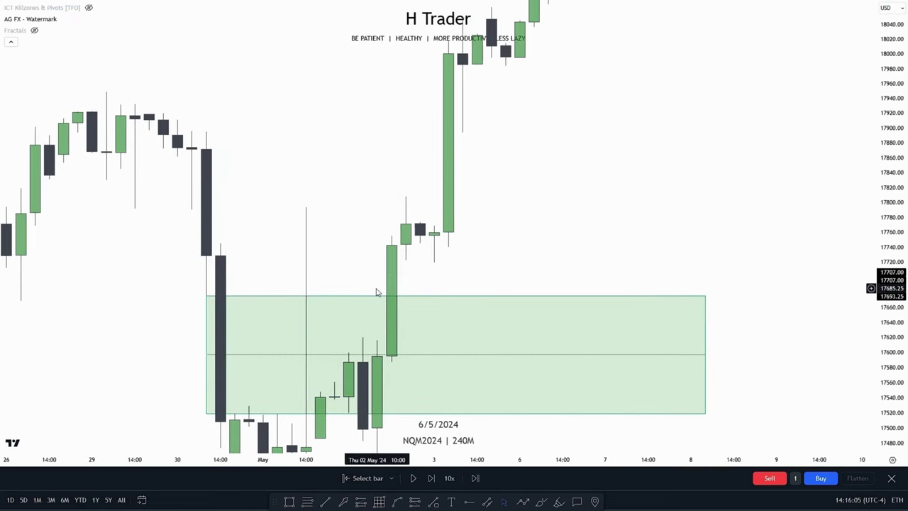
pyautogui.moveTo(567, 261); pyautogui.dragTo(580, 182)
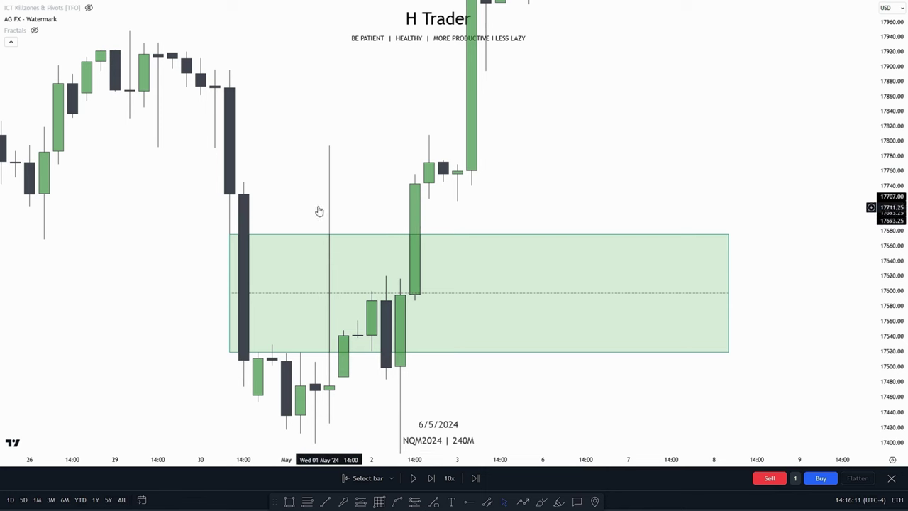
pyautogui.moveTo(519, 397); pyautogui.dragTo(521, 385)
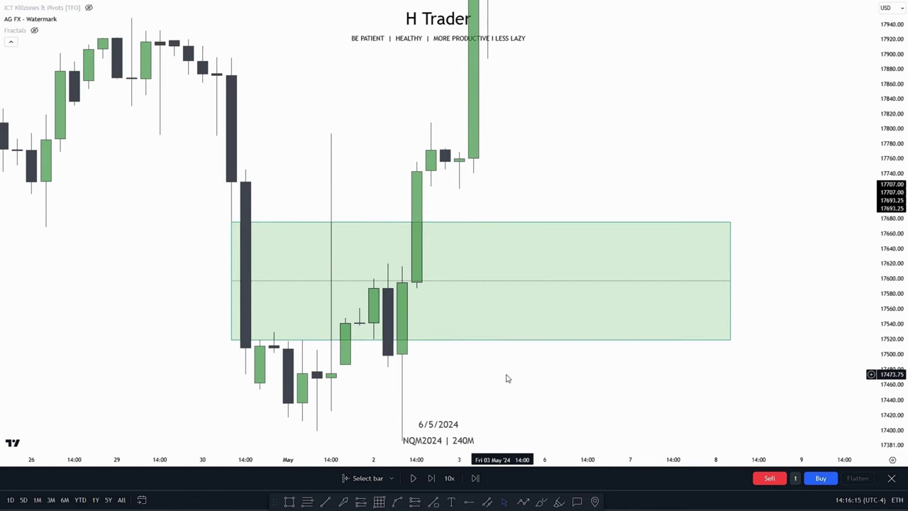
pyautogui.moveTo(507, 377); pyautogui.dragTo(479, 433)
pyautogui.moveTo(555, 241); pyautogui.dragTo(552, 270)
pyautogui.moveTo(886, 351); pyautogui.dragTo(887, 332)
pyautogui.moveTo(488, 278); pyautogui.dragTo(508, 237)
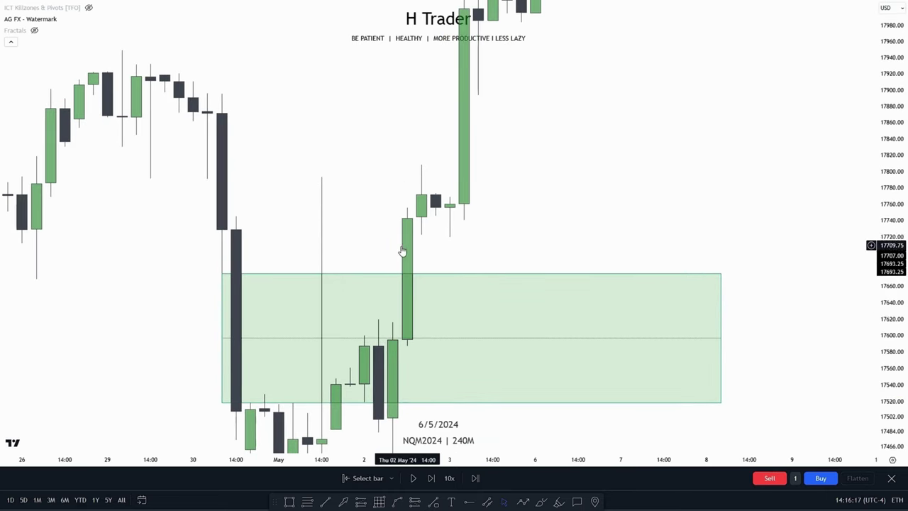
# Draw a second rectangle from the high of the 2 May 10:00 candle, at 17616.25, up to 17722.50, extending to 8 May 10:00, and delete it.
pyautogui.moveTo(561, 249); pyautogui.dragTo(432, 276)
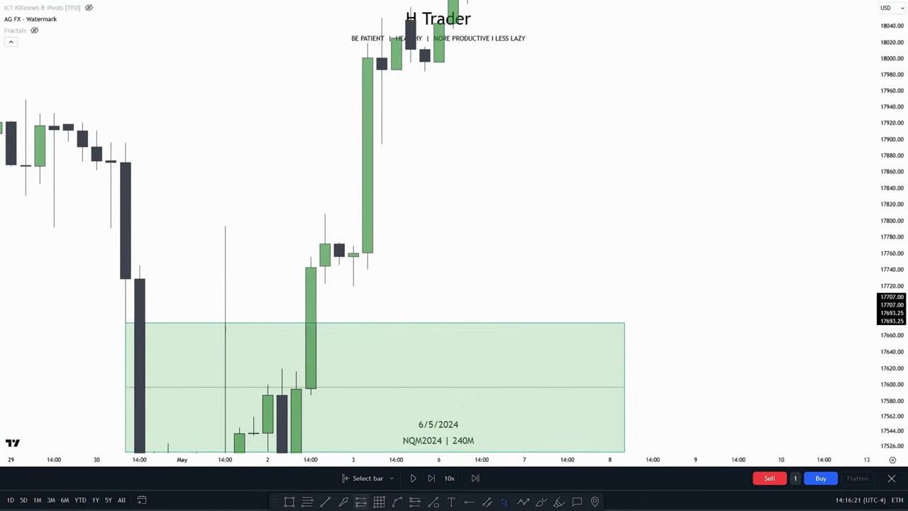
pyautogui.click(289, 501)
pyautogui.moveTo(296, 371)
pyautogui.mouseDown()
pyautogui.moveTo(478, 345)
pyautogui.moveTo(639, 285)
pyautogui.mouseUp()
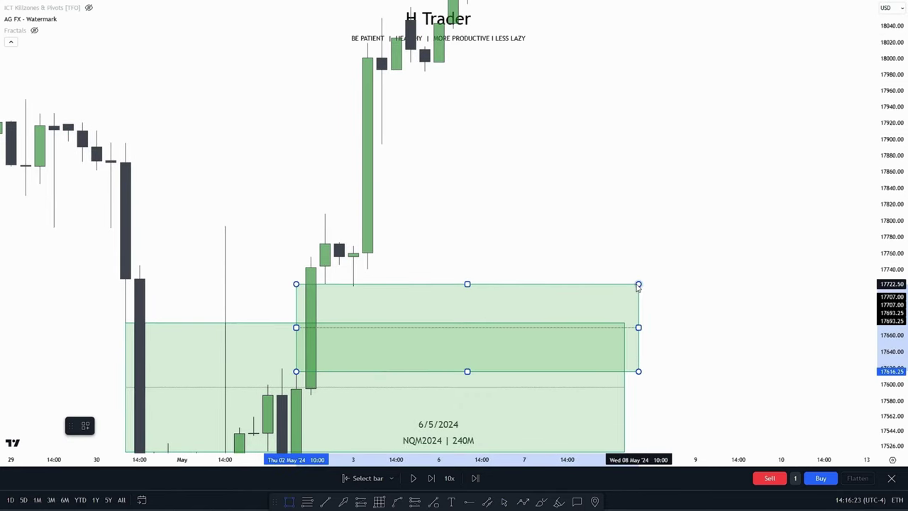
pyautogui.click(638, 285)
pyautogui.press('Escape')
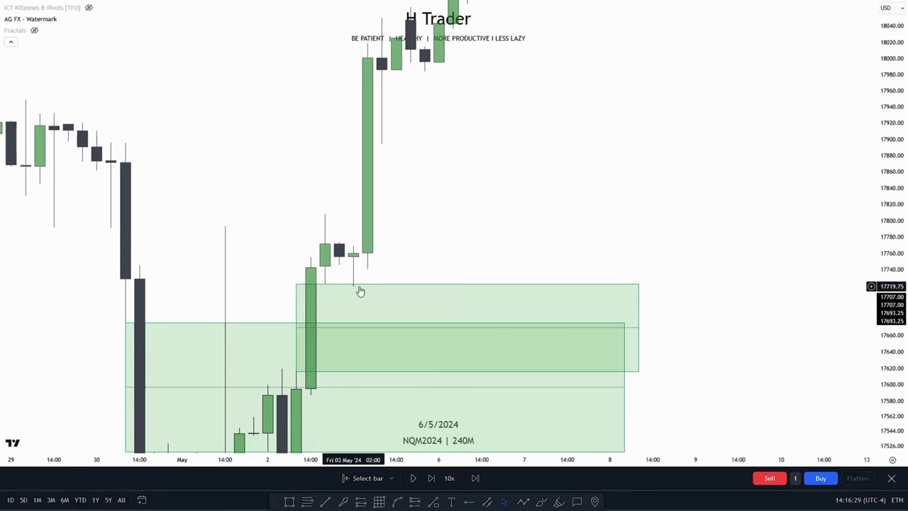
pyautogui.click(361, 289)
pyautogui.press('Delete')
# Draw a horizontal trend line at the high of the 2 May 18:00 candle, at 17808.25, ending on the large green 3 May 06:00 candle.
pyautogui.moveTo(457, 191); pyautogui.dragTo(514, 150)
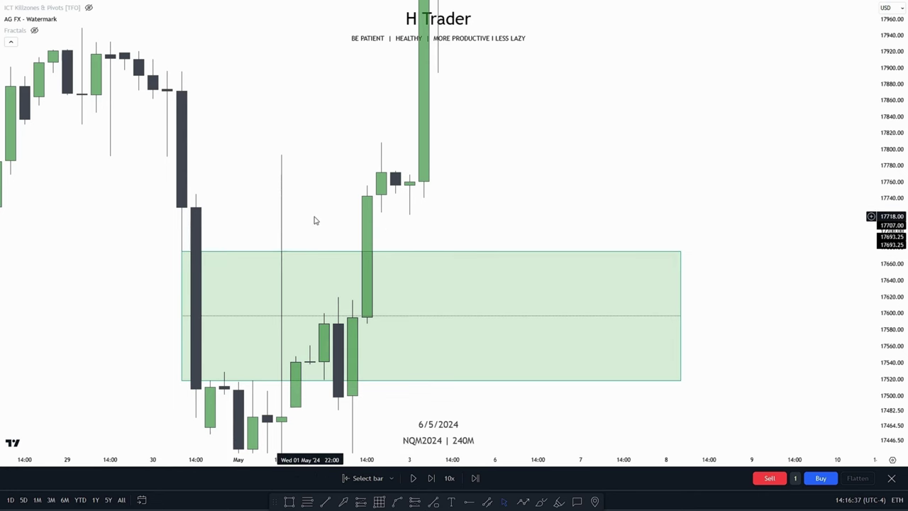
pyautogui.moveTo(319, 213); pyautogui.dragTo(296, 332)
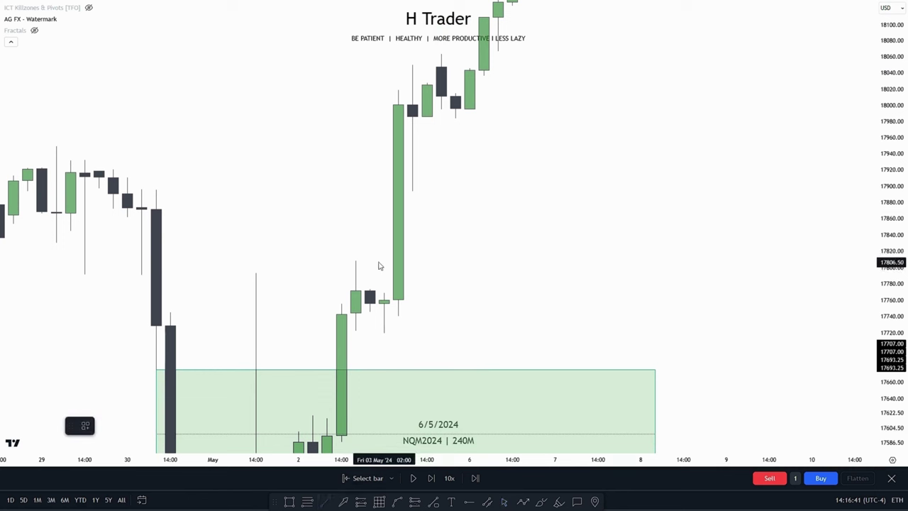
pyautogui.hotkey('alt', 't')
pyautogui.click(356, 261)
pyautogui.click(398, 261)
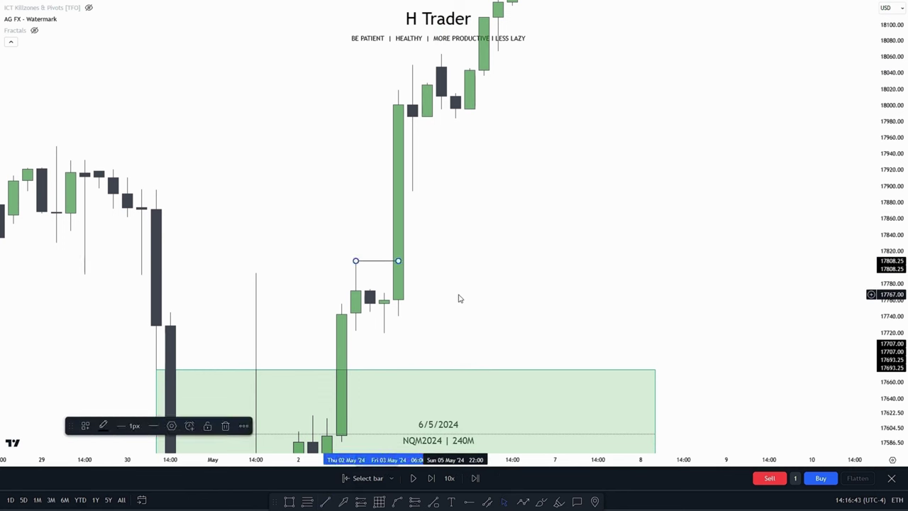
pyautogui.click(458, 298)
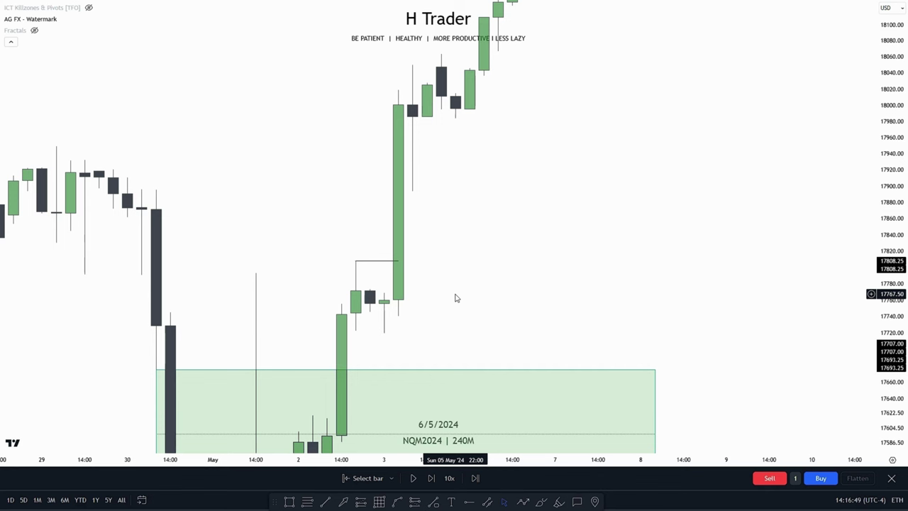
# Draw a rectangle over the gap between the low of the 30 April 06:00 candle and the high of the 30 April 14:00 candle.
pyautogui.moveTo(465, 276); pyautogui.dragTo(516, 276)
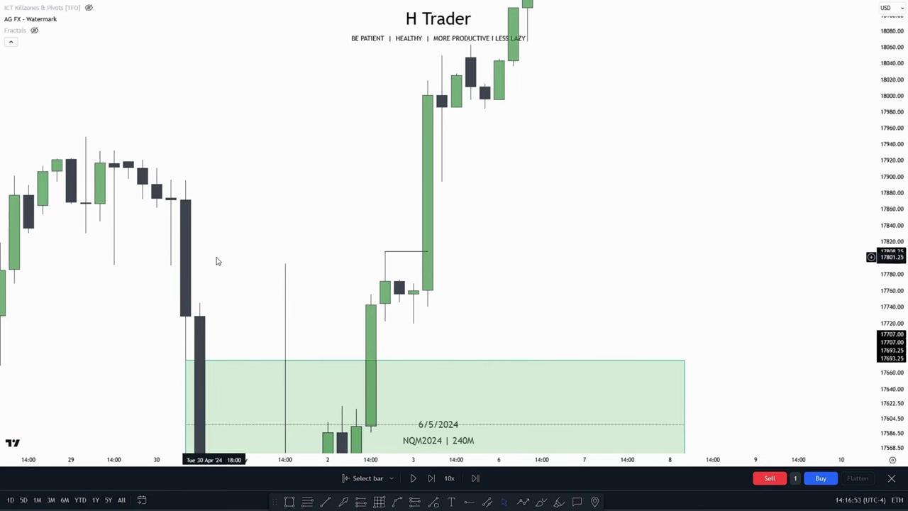
pyautogui.click(290, 504)
pyautogui.moveTo(170, 265)
pyautogui.mouseDown()
pyautogui.moveTo(203, 277)
pyautogui.moveTo(656, 302)
pyautogui.mouseUp()
pyautogui.click(661, 304)
pyautogui.moveTo(413, 302); pyautogui.dragTo(205, 303)
pyautogui.moveTo(268, 207); pyautogui.dragTo(274, 177)
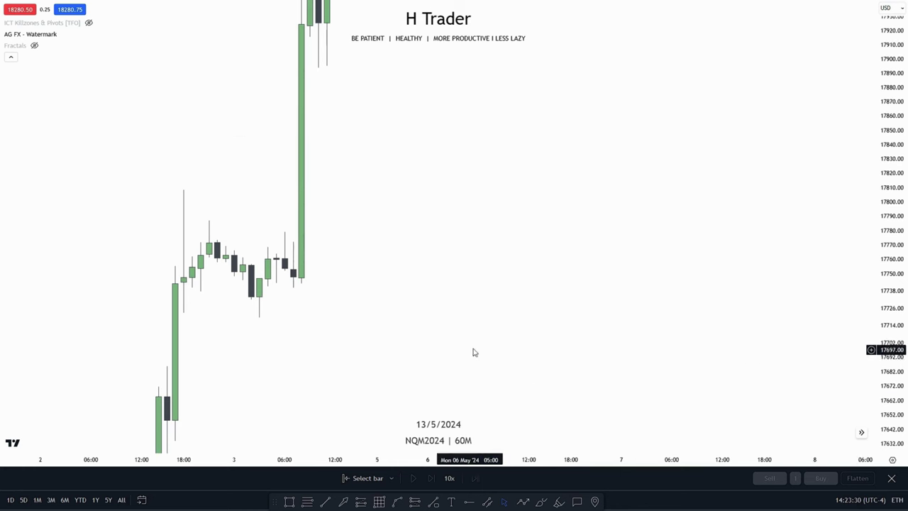
# Draw a rectangle on the 60-minute chart from the high of the 2 May 16:00 candle up to the 18:00 candle's low, at about 17723.
pyautogui.moveTo(473, 350); pyautogui.dragTo(539, 343)
pyautogui.moveTo(428, 368); pyautogui.dragTo(377, 385)
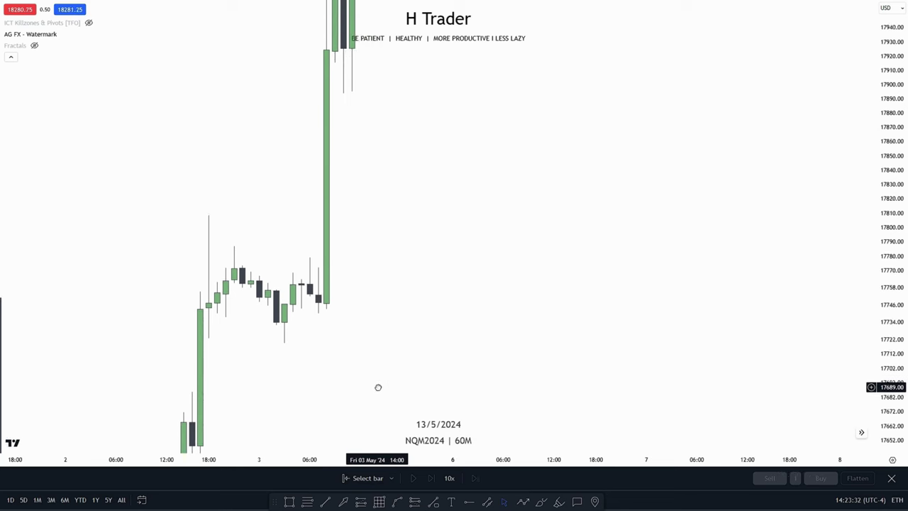
pyautogui.click(289, 502)
pyautogui.moveTo(191, 392)
pyautogui.mouseDown()
pyautogui.moveTo(208, 338)
pyautogui.moveTo(426, 365)
pyautogui.mouseUp()
pyautogui.moveTo(525, 357); pyautogui.dragTo(594, 334)
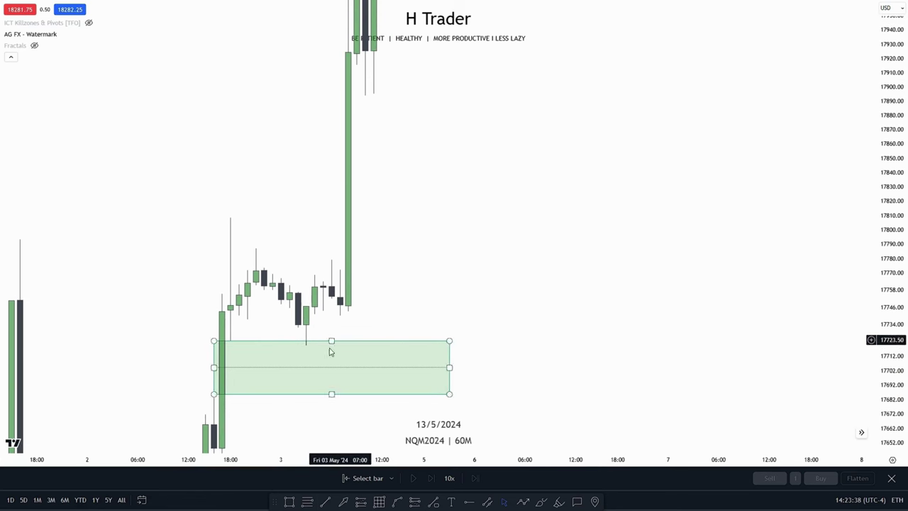
# Draw a horizontal trend line at the high of the 2 May 18:00 candle, at 17808.25, ending on the 3 May 08:00 candle.
pyautogui.click(326, 502)
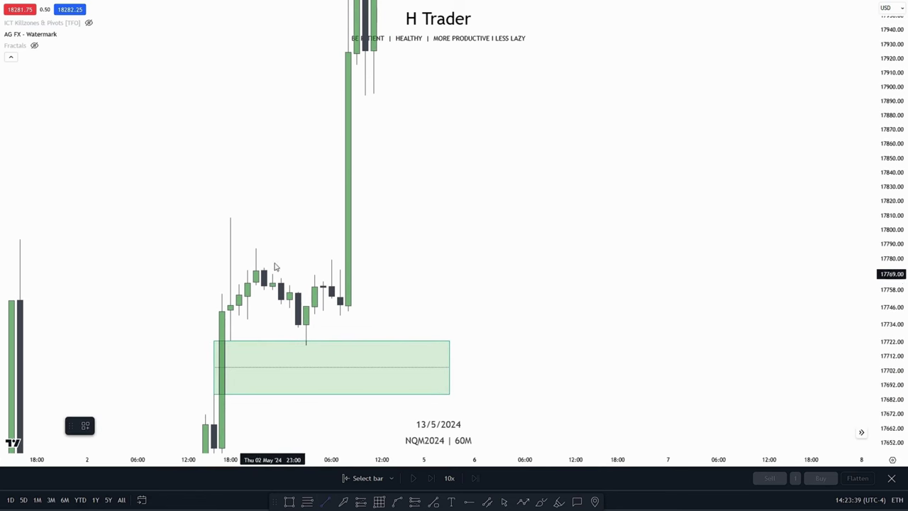
pyautogui.click(231, 218)
pyautogui.click(348, 217)
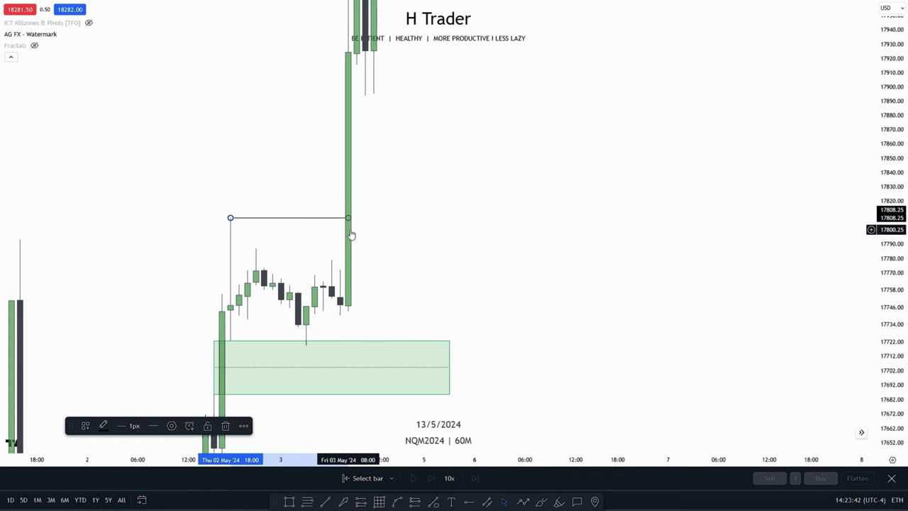
pyautogui.click(371, 181)
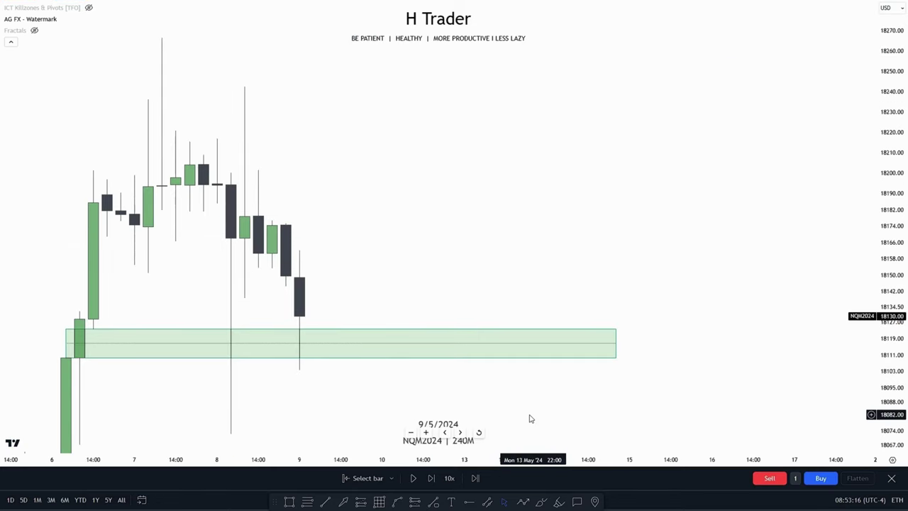
# Draw a horizontal trend line on the 4-hour chart at the high of the 7 May 10:00 candle, at 18266.25, ending at 12 May 22:00.
pyautogui.moveTo(348, 381); pyautogui.dragTo(418, 355)
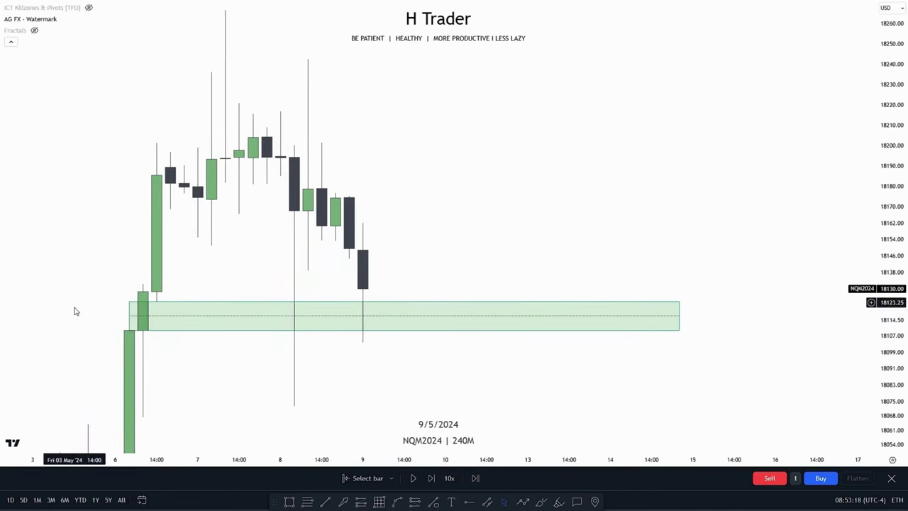
pyautogui.moveTo(338, 397); pyautogui.dragTo(352, 371)
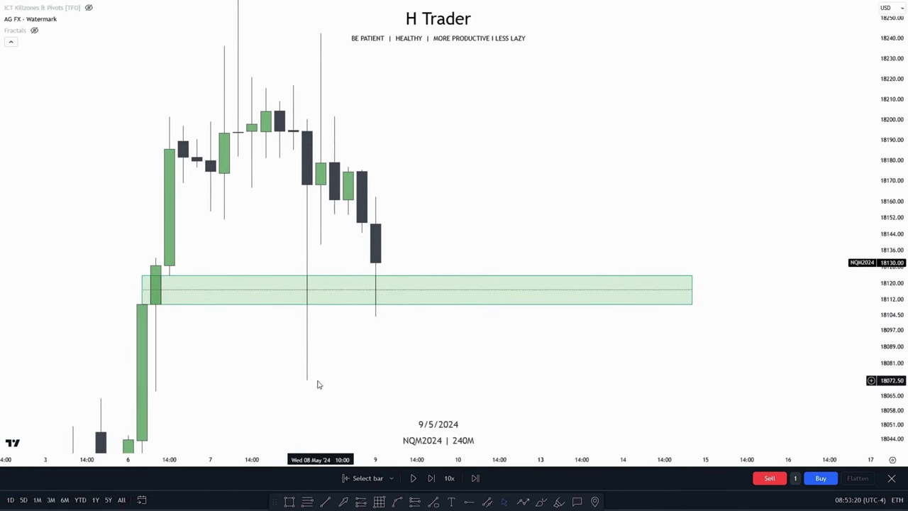
pyautogui.moveTo(460, 341); pyautogui.dragTo(466, 314)
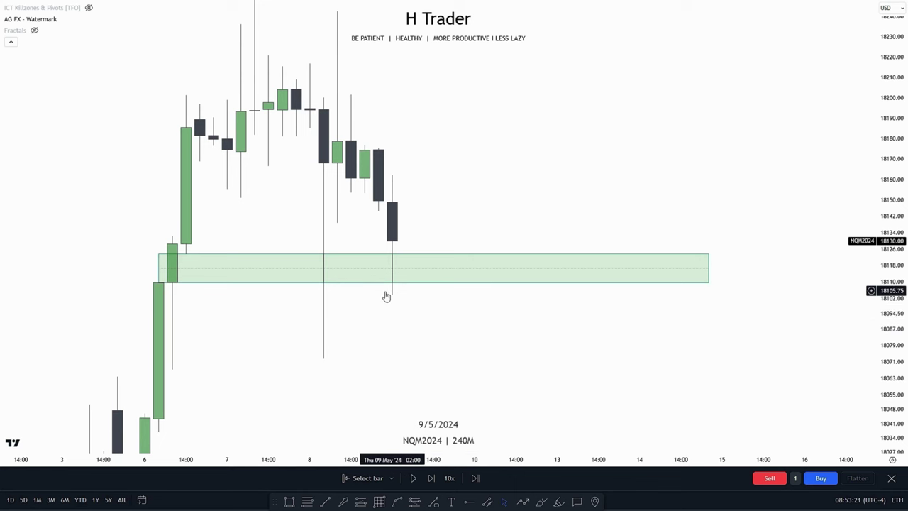
pyautogui.moveTo(486, 202); pyautogui.dragTo(464, 246)
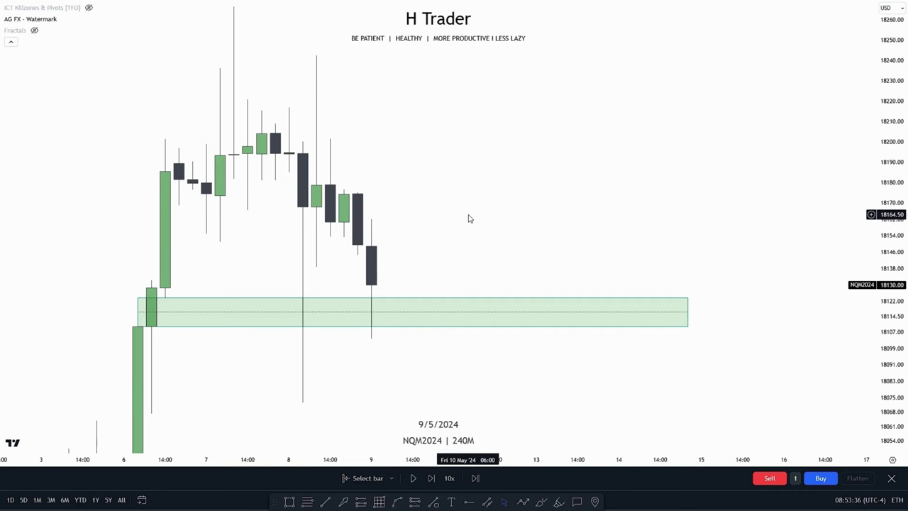
pyautogui.moveTo(468, 215); pyautogui.dragTo(492, 287)
pyautogui.moveTo(889, 302); pyautogui.dragTo(889, 368)
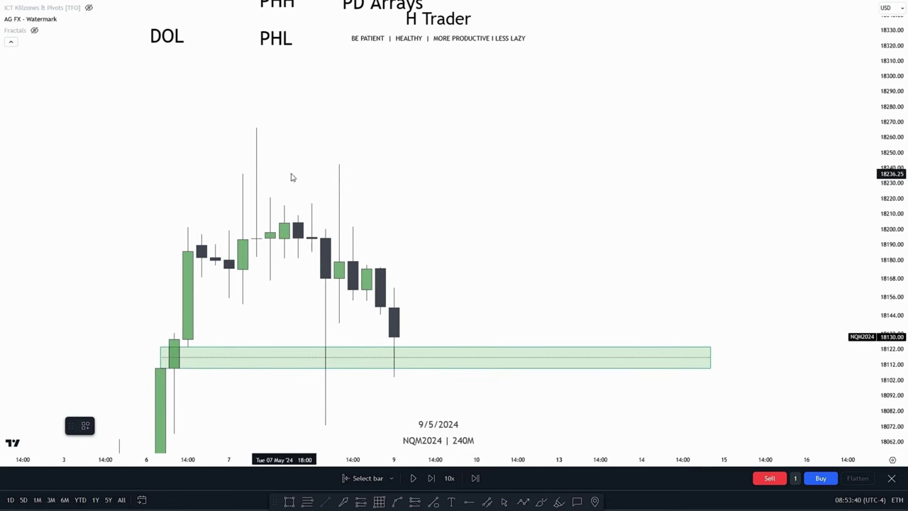
pyautogui.click(256, 128)
pyautogui.click(562, 244)
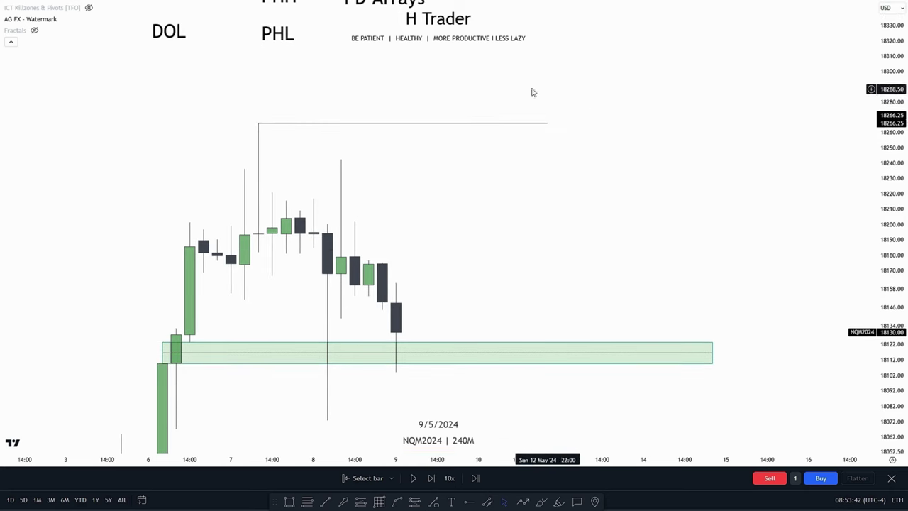
# Set the bar replay speed to 1x and play the replay through the 9 May 06:00 candle.
pyautogui.moveTo(611, 287); pyautogui.dragTo(629, 185)
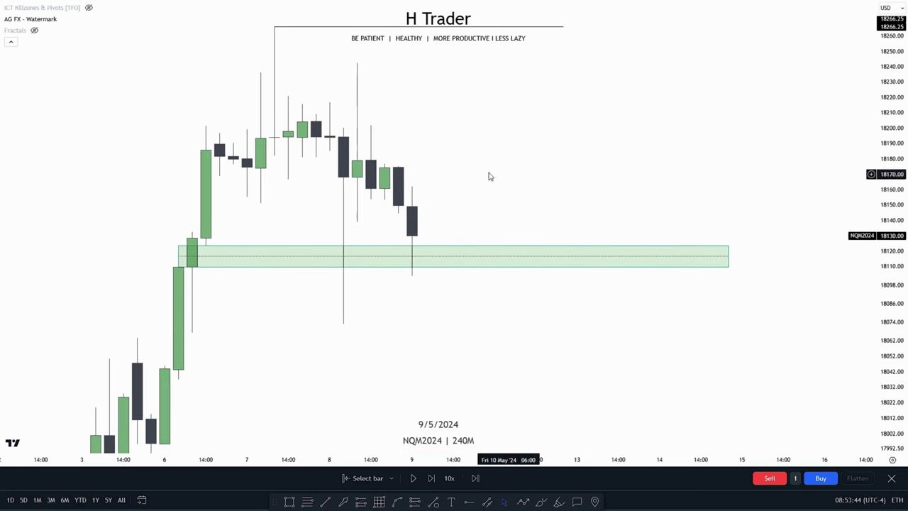
pyautogui.moveTo(567, 144); pyautogui.dragTo(532, 229)
pyautogui.moveTo(891, 339); pyautogui.dragTo(891, 291)
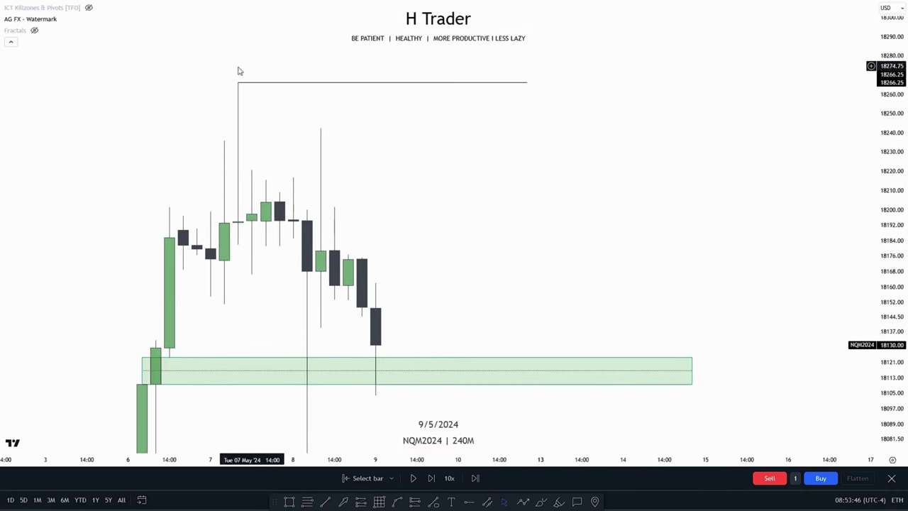
pyautogui.moveTo(423, 394); pyautogui.dragTo(389, 370)
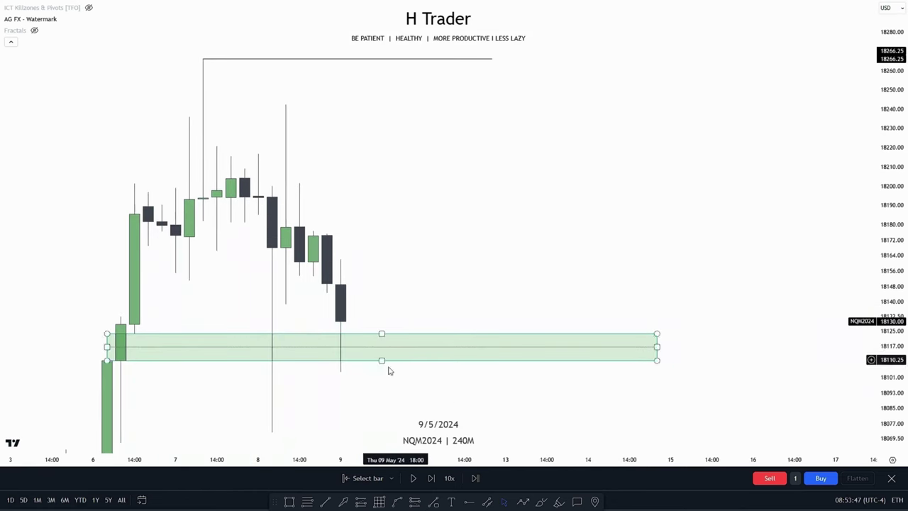
pyautogui.click(450, 479)
pyautogui.click(450, 415)
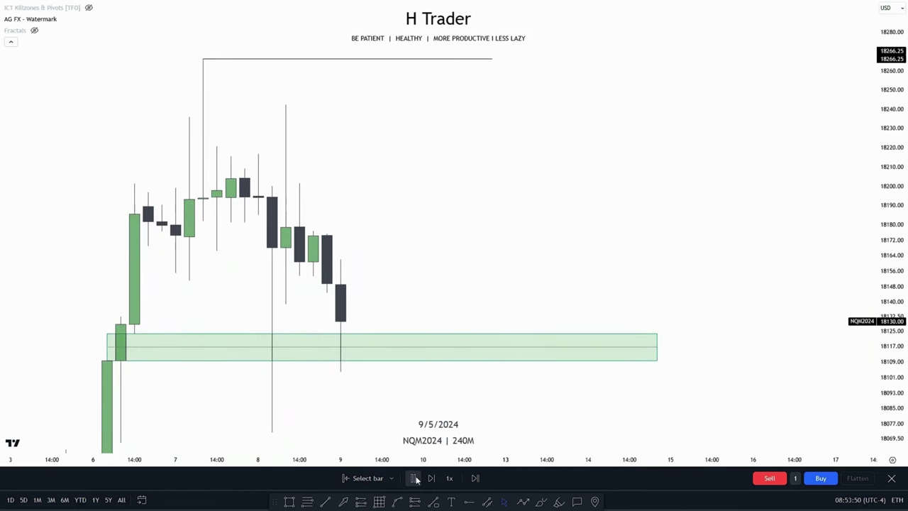
pyautogui.click(413, 478)
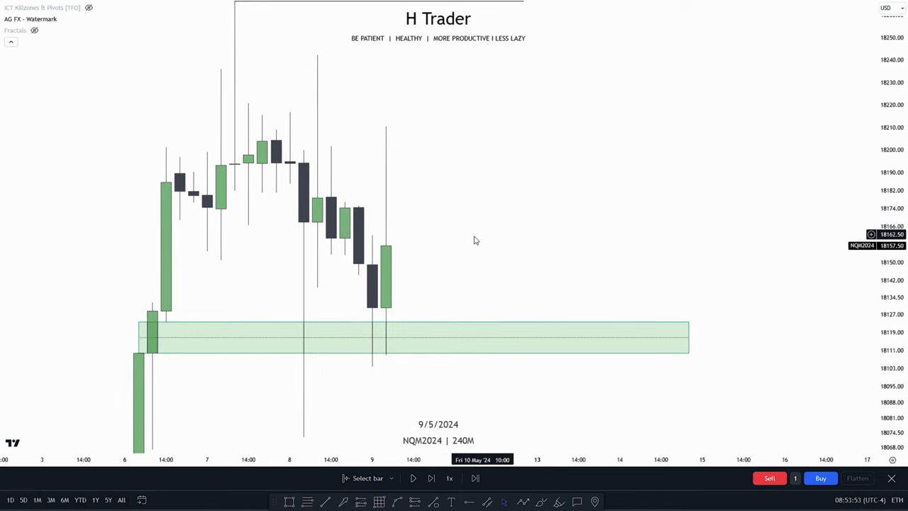
# Draw a horizontal trend line at the high of the 8 May 10:00 candle, at 18242.25, ending at 10 May 14:00.
pyautogui.moveTo(380, 331); pyautogui.dragTo(370, 367)
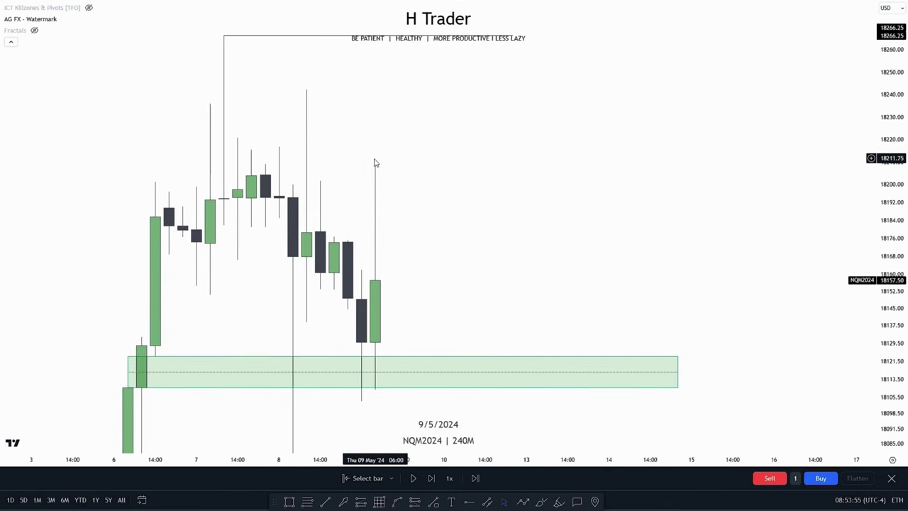
pyautogui.moveTo(477, 295); pyautogui.dragTo(493, 248)
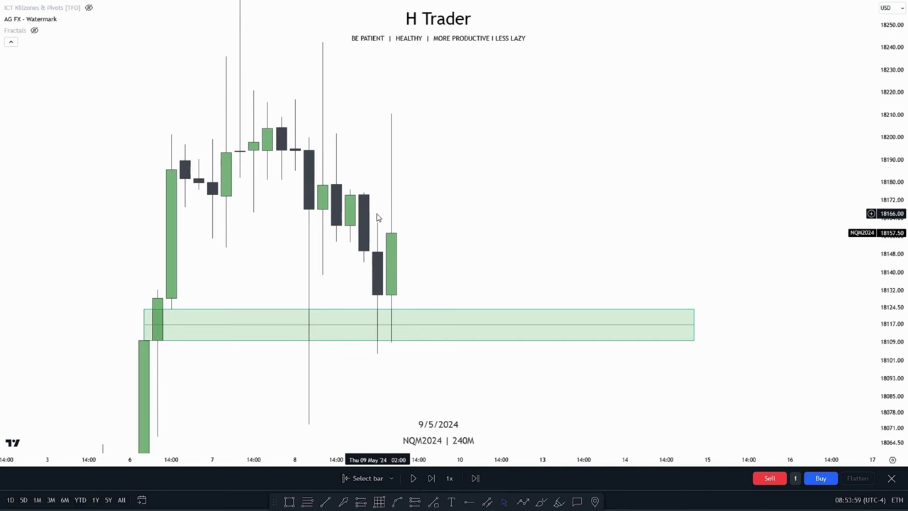
pyautogui.moveTo(453, 251); pyautogui.dragTo(469, 197)
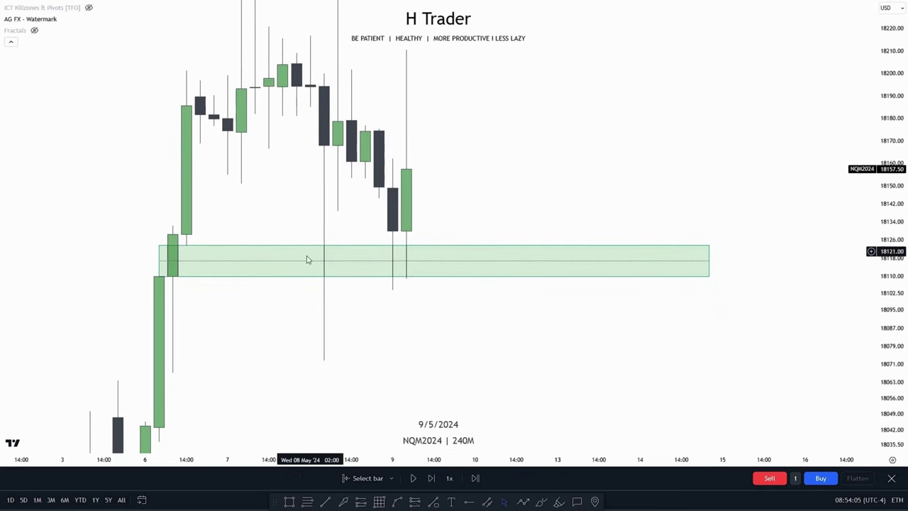
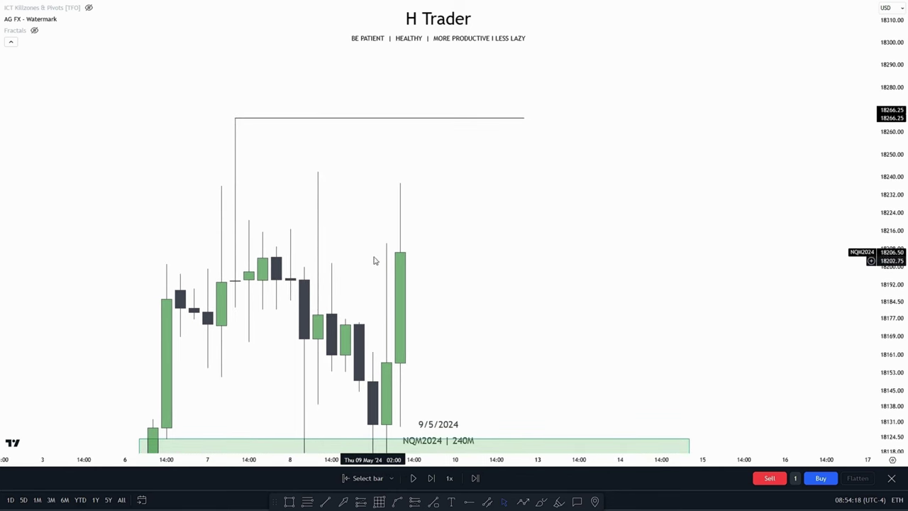
pyautogui.moveTo(375, 261); pyautogui.dragTo(394, 220)
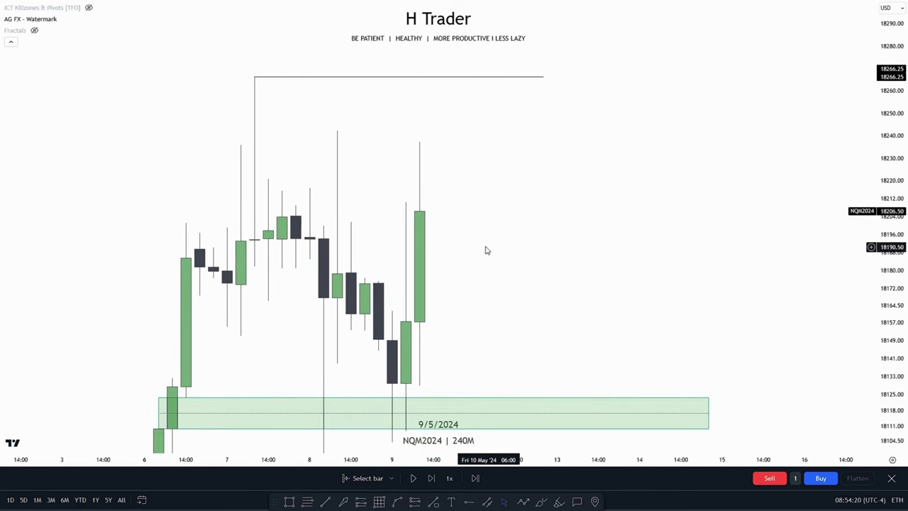
pyautogui.moveTo(467, 289)
pyautogui.mouseDown()
pyautogui.moveTo(466, 239)
pyautogui.moveTo(457, 287)
pyautogui.mouseUp()
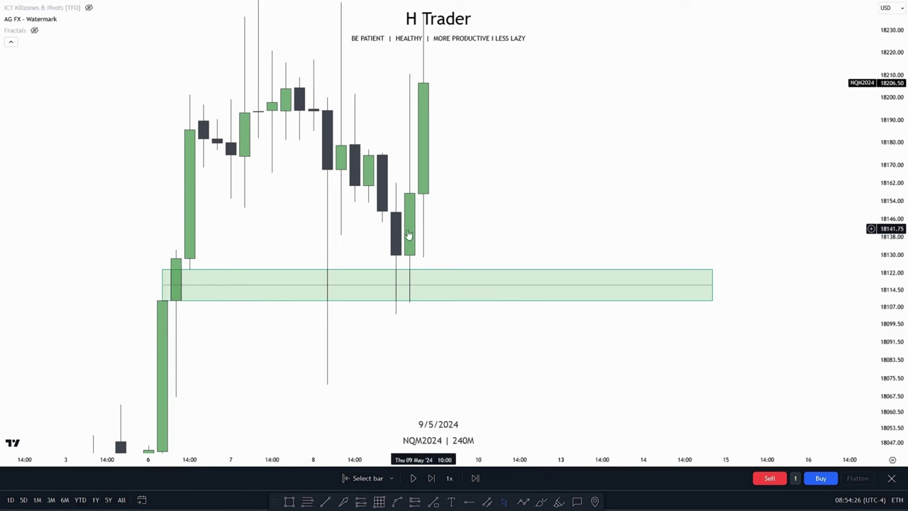
pyautogui.moveTo(545, 139); pyautogui.dragTo(498, 252)
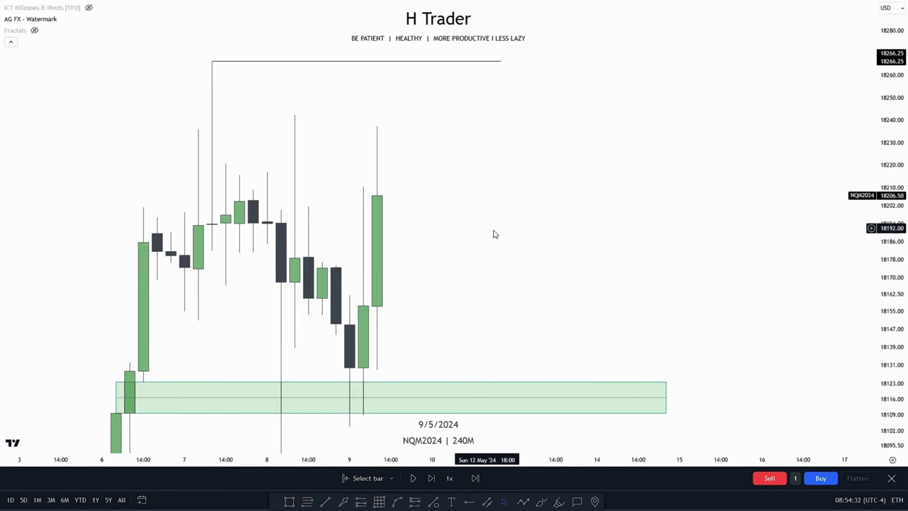
pyautogui.click(280, 177)
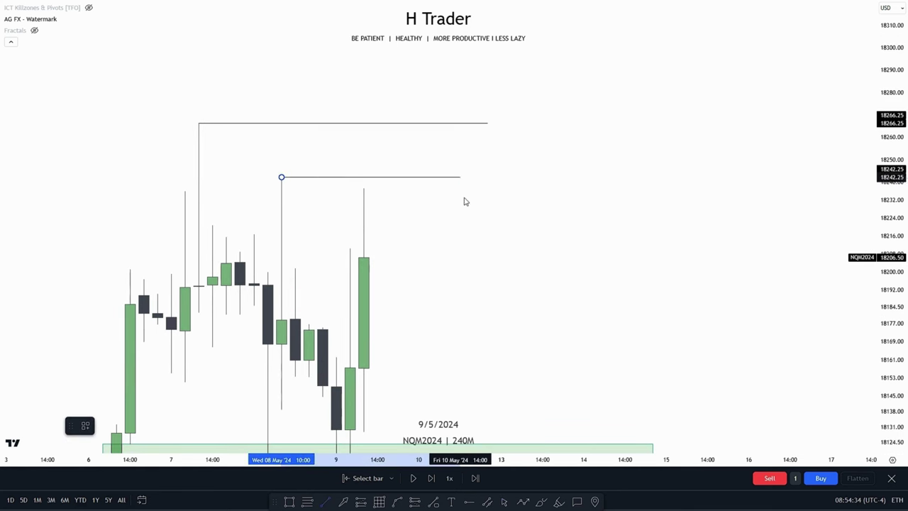
pyautogui.keyDown('shift'); pyautogui.click(462, 199); pyautogui.keyUp('shift')
pyautogui.moveTo(469, 278); pyautogui.dragTo(465, 277)
# Advance the bar replay through the 9 May 14:00 and 18:00 candles.
pyautogui.click(415, 481)
pyautogui.moveTo(431, 435); pyautogui.dragTo(437, 483)
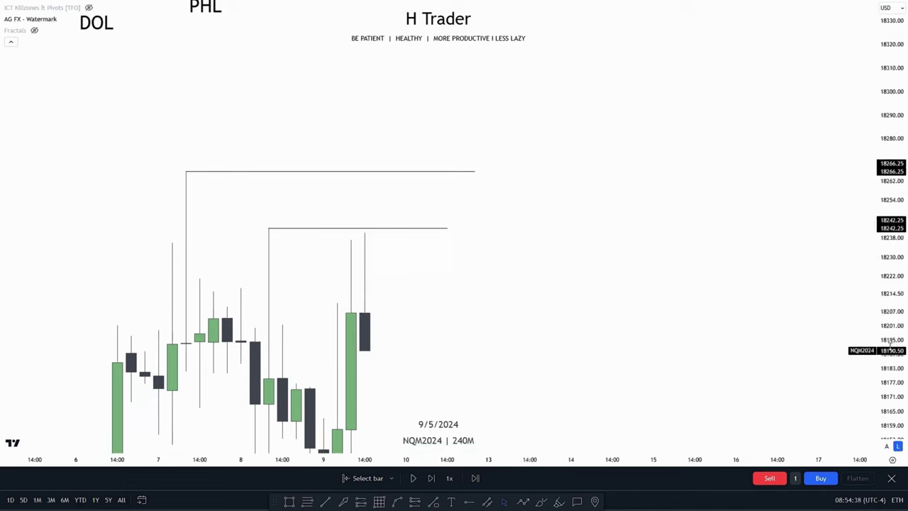
pyautogui.click(432, 479)
pyautogui.moveTo(503, 355); pyautogui.dragTo(542, 369)
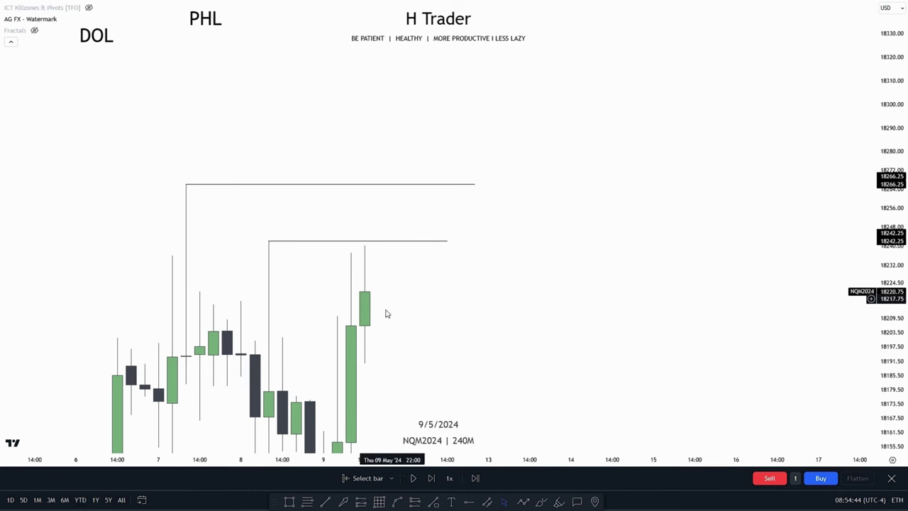
pyautogui.click(414, 480)
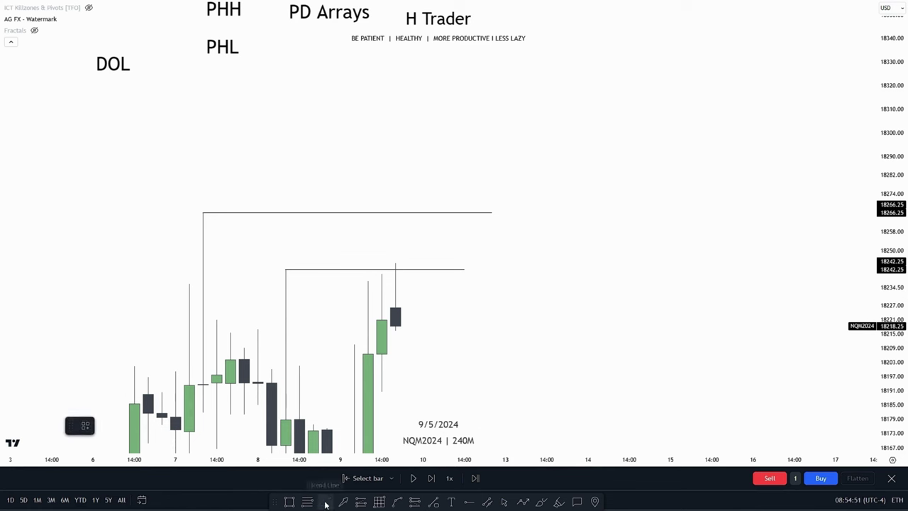
# Draw a short trend line at the 9 May 14:00 candle's high, at 18240.25, ending on the 18:00 candle, and advance the replay one candle.
pyautogui.click(401, 279)
pyautogui.click(454, 318)
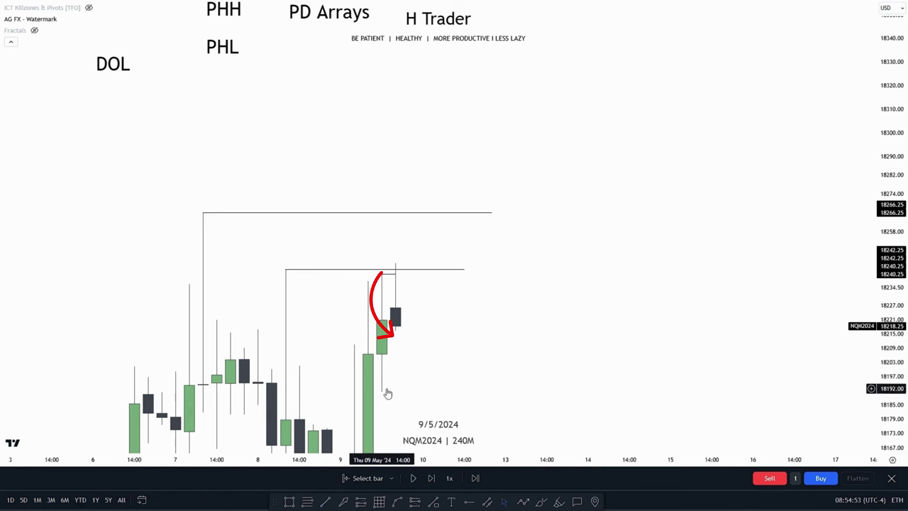
pyautogui.click(414, 480)
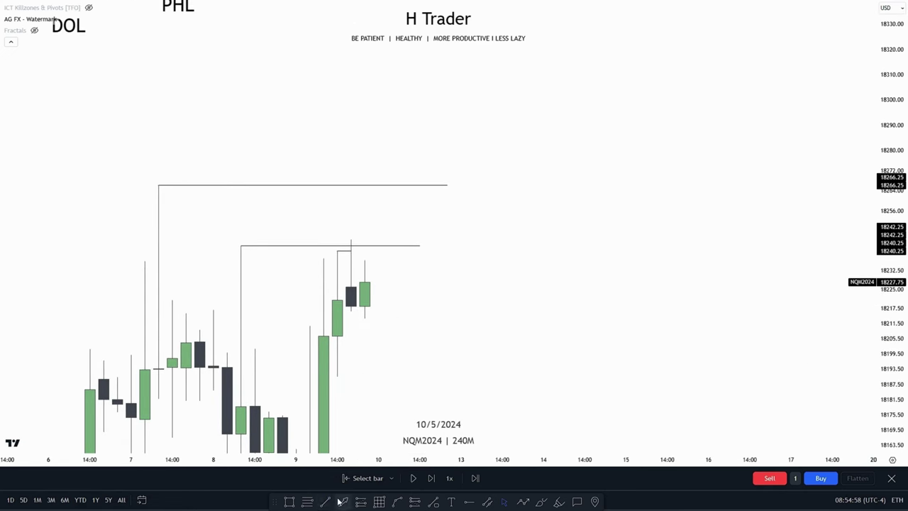
# Draw a short trend line at the low of the 9 May 18:00 candle, at 18216.25, ending on the 22:00 candle.
pyautogui.click(352, 311)
pyautogui.click(366, 312)
pyautogui.moveTo(427, 324); pyautogui.dragTo(418, 351)
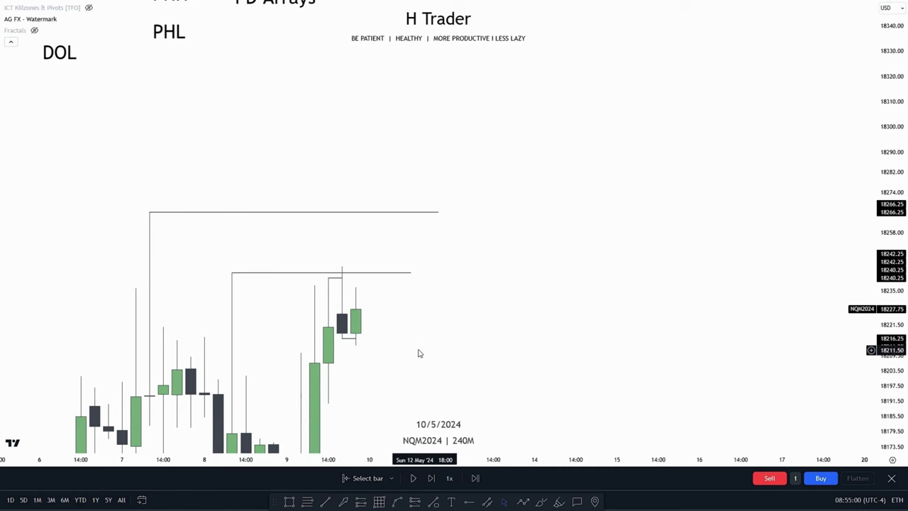
# Move the 18240.25 line to the 9 May 22:00 candle's high, at 18236.50, ending at 10 May 10:00, and play the replay through the 02:00 candle.
pyautogui.click(342, 267)
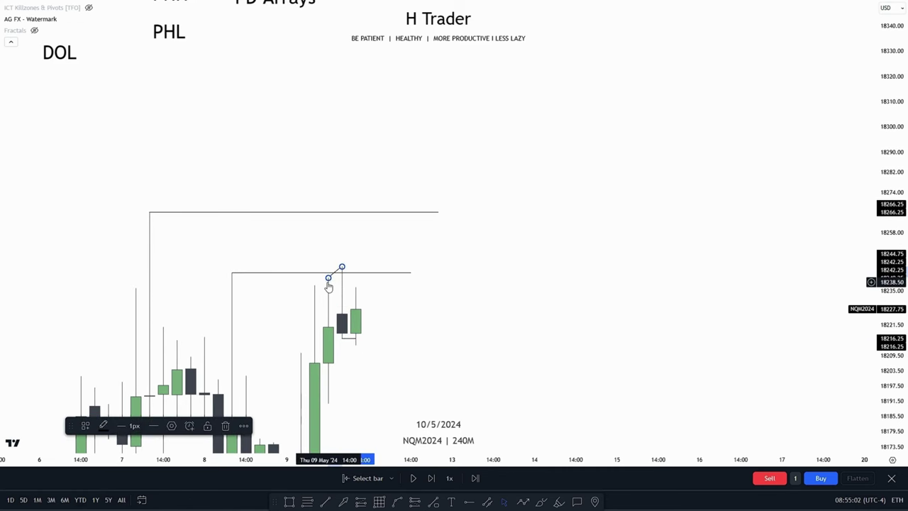
pyautogui.moveTo(328, 278); pyautogui.dragTo(398, 304)
pyautogui.moveTo(479, 269); pyautogui.dragTo(480, 275)
pyautogui.click(413, 480)
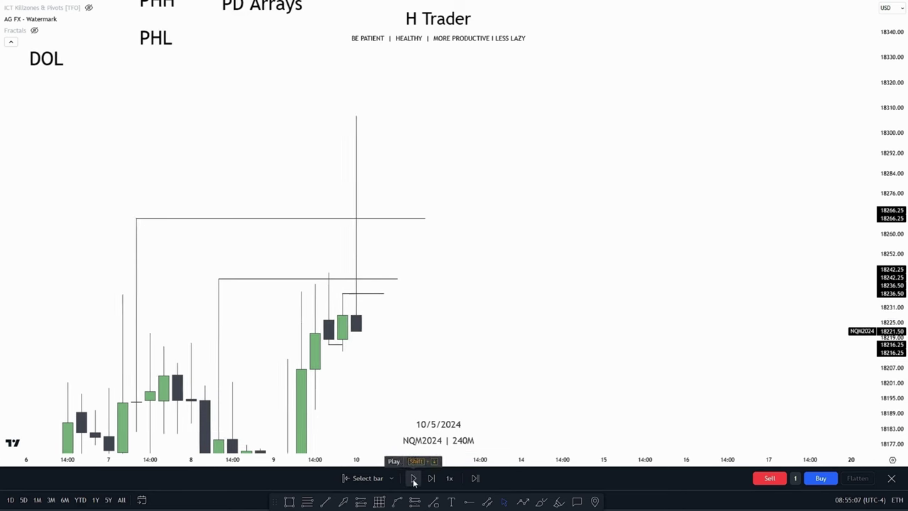
pyautogui.moveTo(578, 298); pyautogui.dragTo(594, 262)
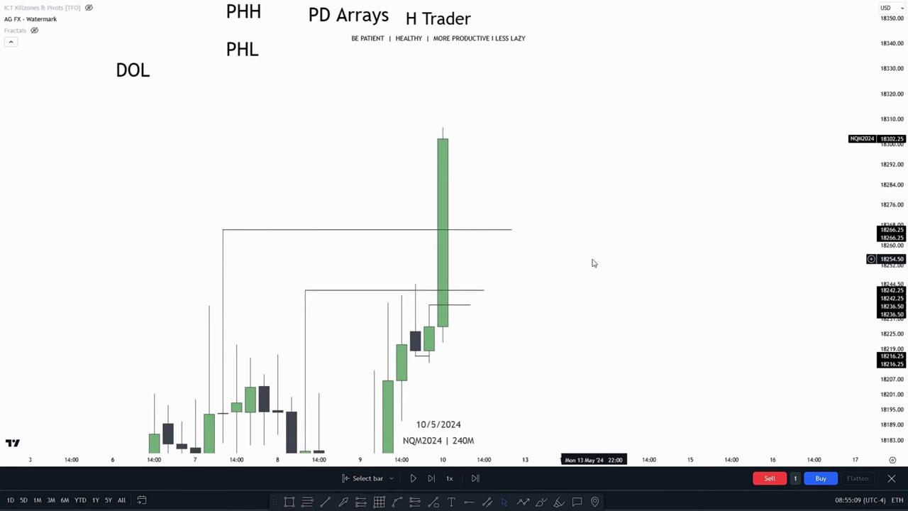
# Delete the horizontal line at 18242.25 from the 4-hour chart.
pyautogui.moveTo(672, 298); pyautogui.dragTo(679, 264)
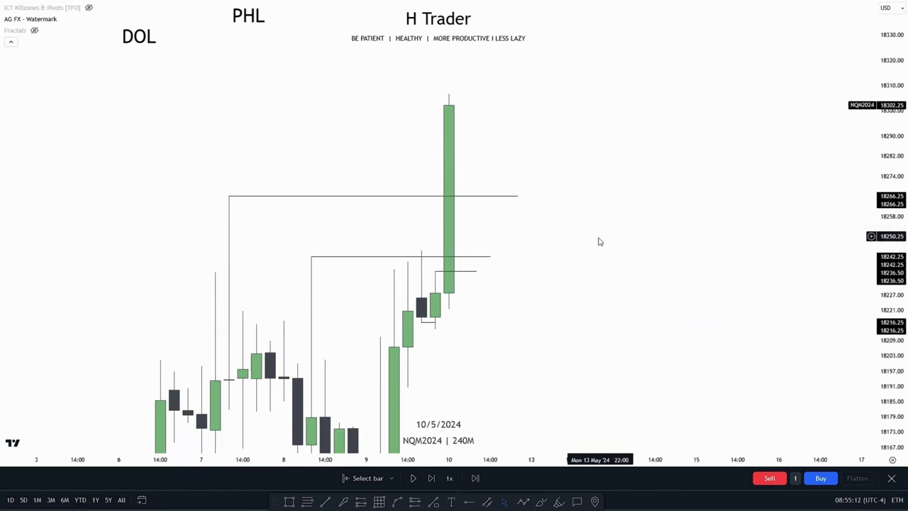
pyautogui.click(430, 268)
pyautogui.press('Delete')
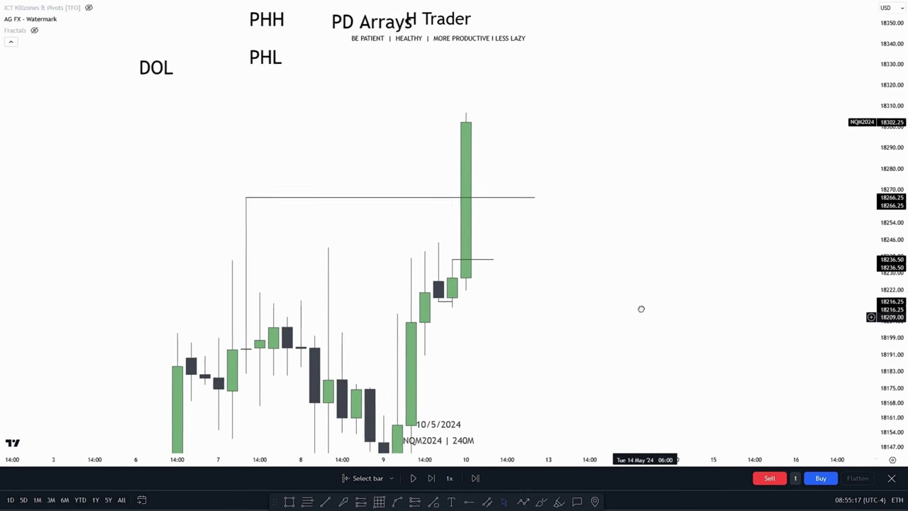
# Examine the rise from the green gap zone through the 18266.25 line on the 4-hour chart, and play the replay.
pyautogui.moveTo(640, 308); pyautogui.dragTo(641, 171)
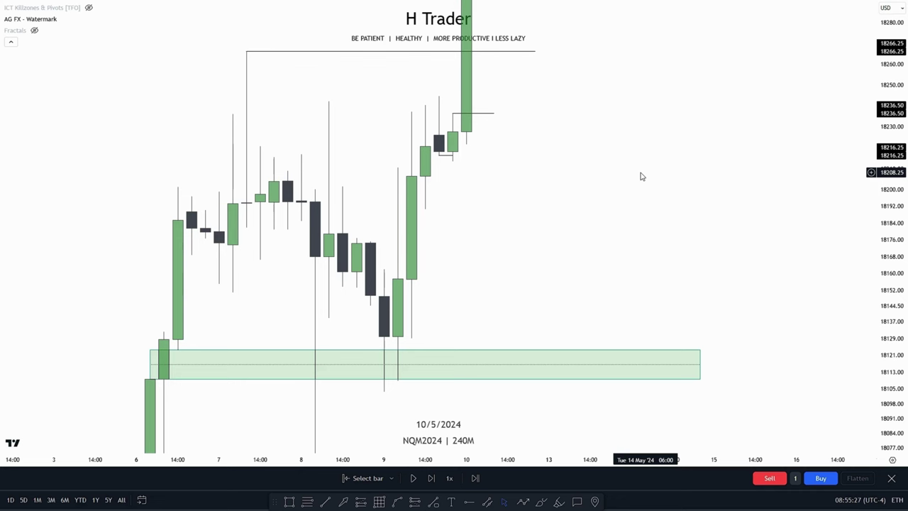
pyautogui.moveTo(618, 185); pyautogui.dragTo(597, 290)
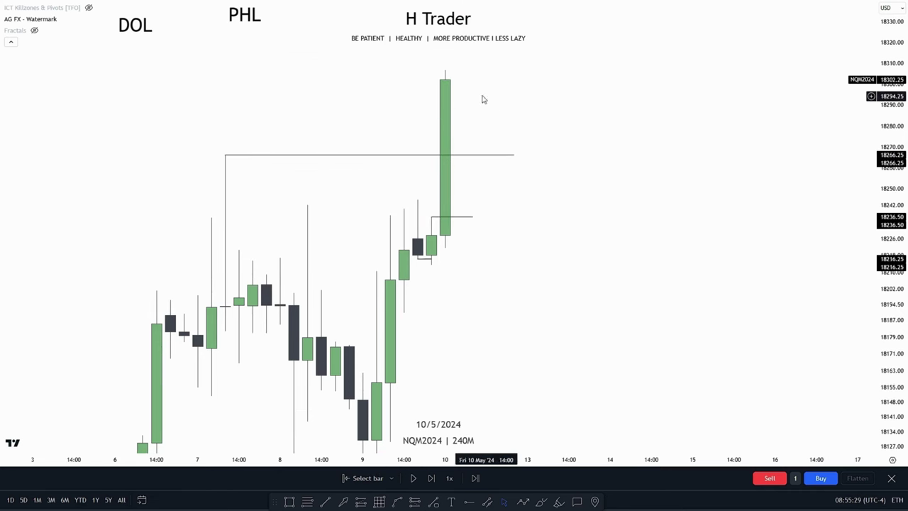
pyautogui.moveTo(625, 329); pyautogui.dragTo(621, 265)
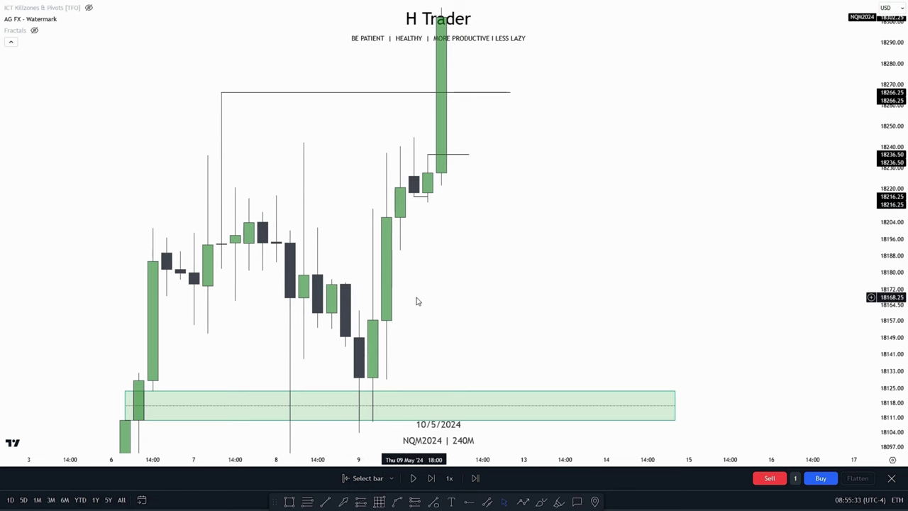
pyautogui.moveTo(575, 189); pyautogui.dragTo(588, 263)
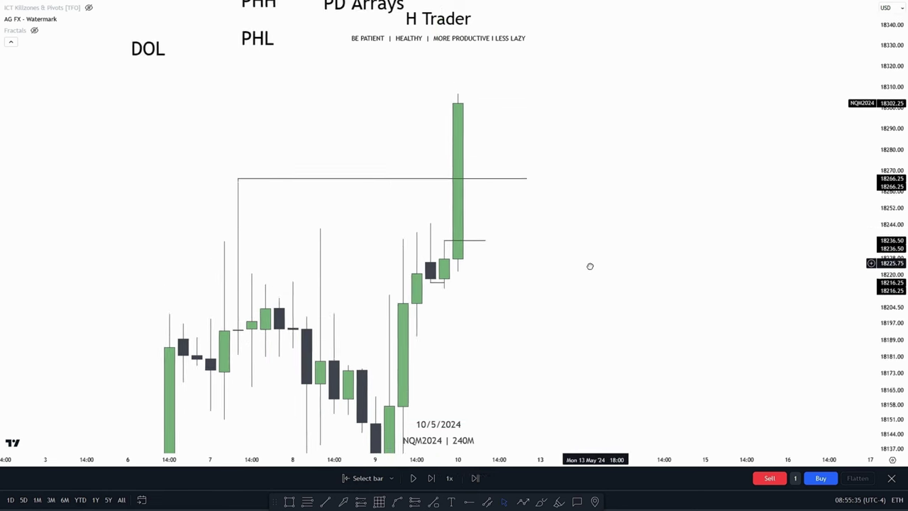
pyautogui.click(414, 481)
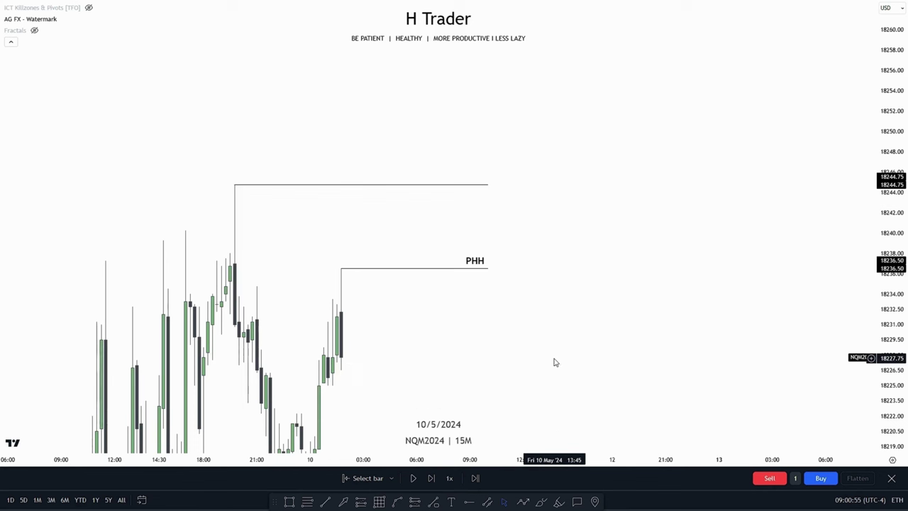
# Examine the 15-minute price action around the 18236.50 PHH line and the 18244.75 high.
pyautogui.scroll(-8, 556, 362)
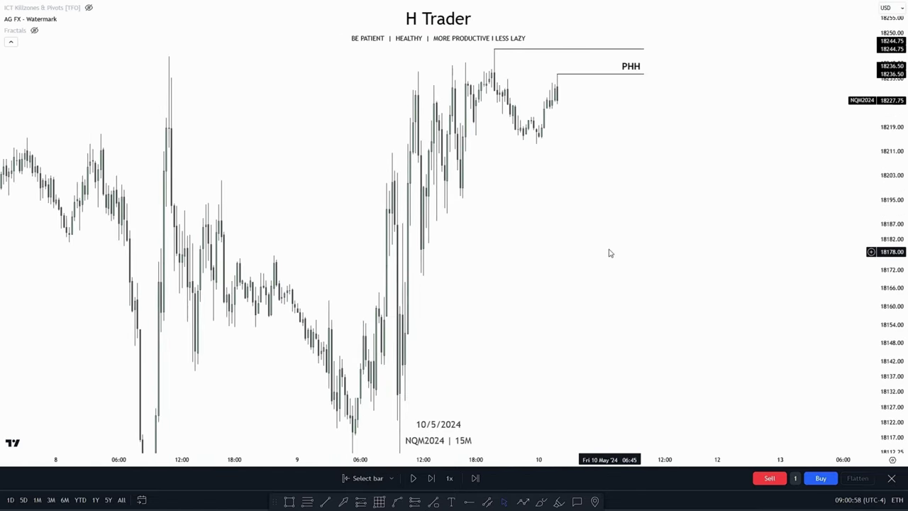
pyautogui.scroll(4, 583, 227)
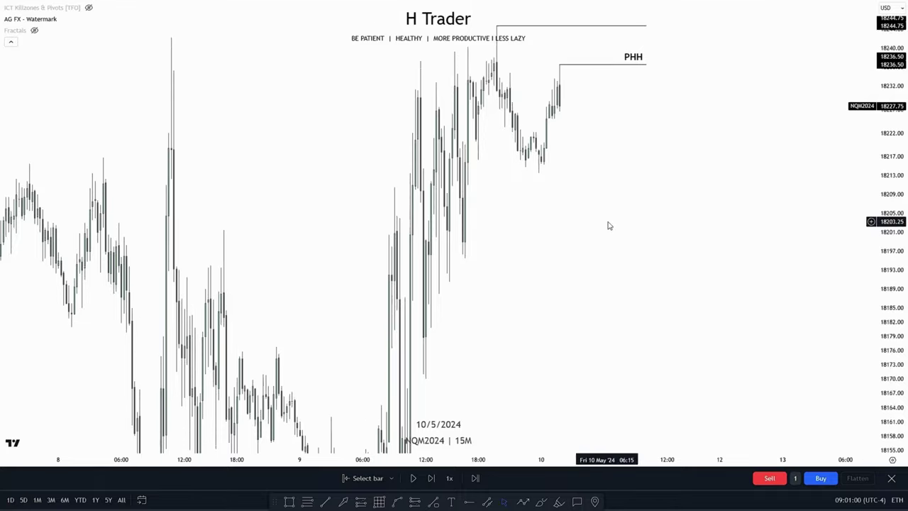
pyautogui.scroll(4, 646, 326)
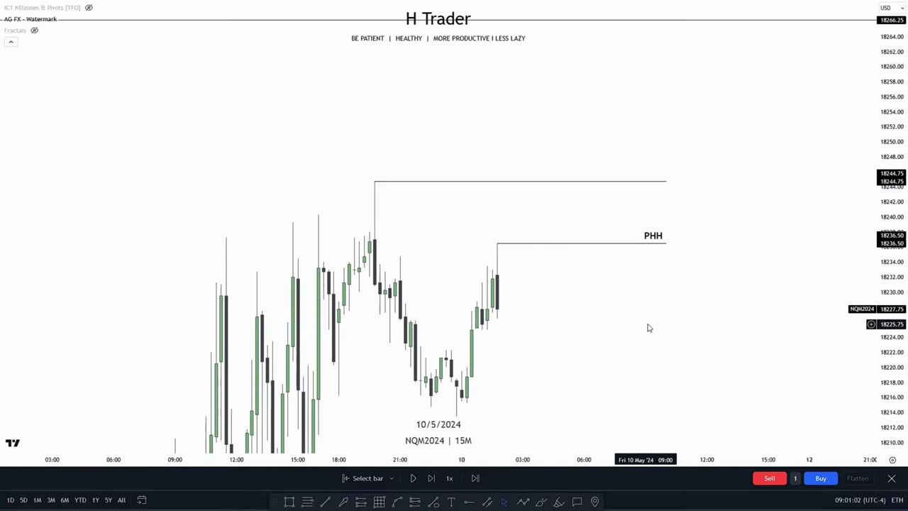
pyautogui.moveTo(567, 305); pyautogui.dragTo(531, 279)
pyautogui.scroll(3, 568, 287)
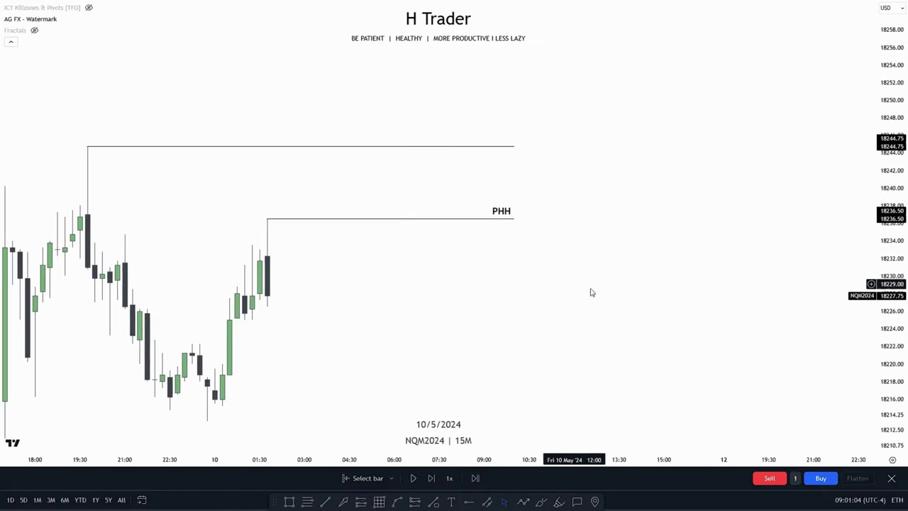
pyautogui.moveTo(892, 292); pyautogui.dragTo(892, 214)
pyautogui.moveTo(499, 300); pyautogui.dragTo(625, 166)
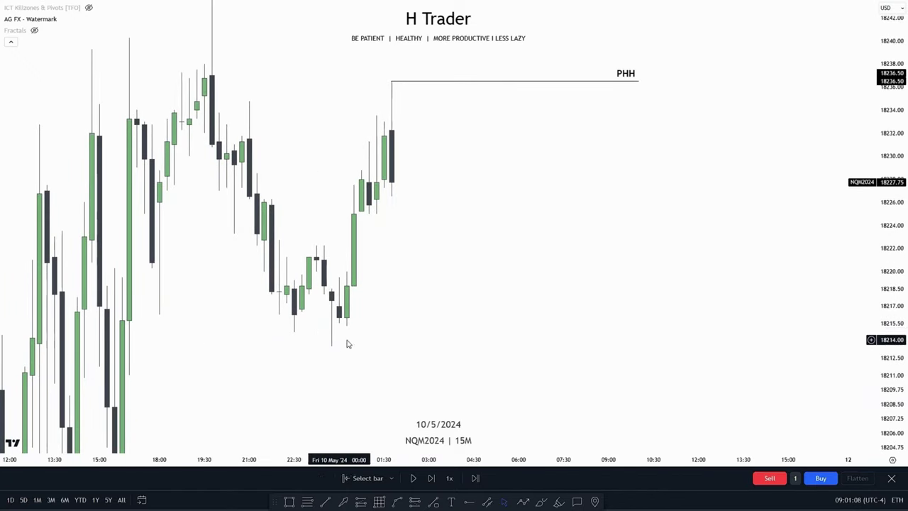
# Check the PHH high on the 240-minute and 60-minute intervals.
pyautogui.write('1h')
pyautogui.press('Return')
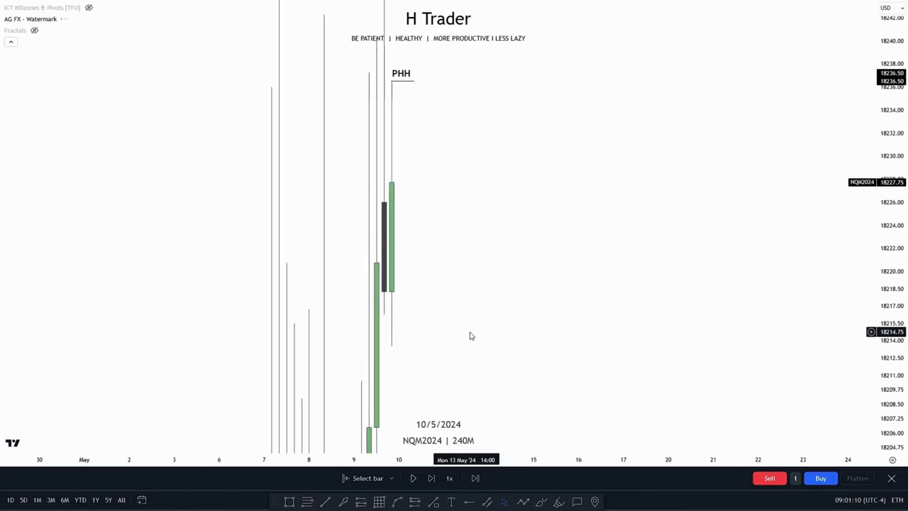
pyautogui.scroll(3, 460, 338)
pyautogui.moveTo(458, 338); pyautogui.dragTo(647, 290)
pyautogui.write('1h')
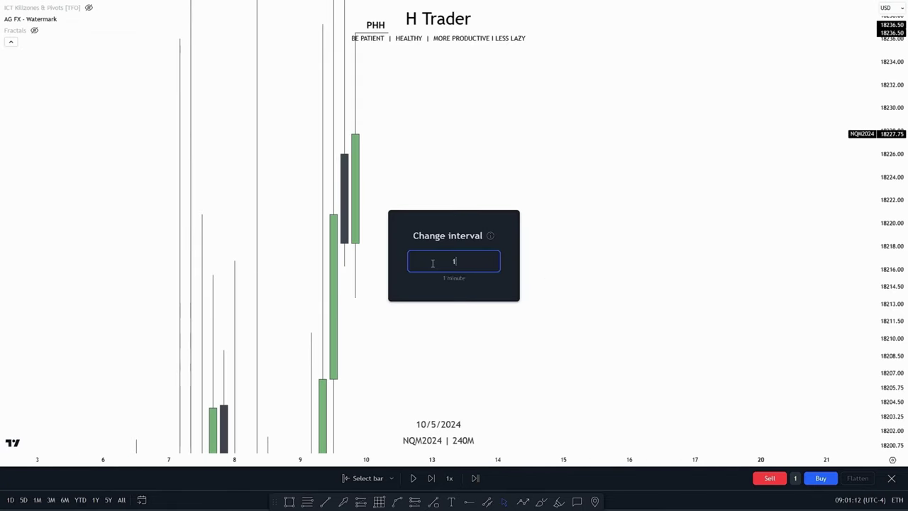
pyautogui.press('Return')
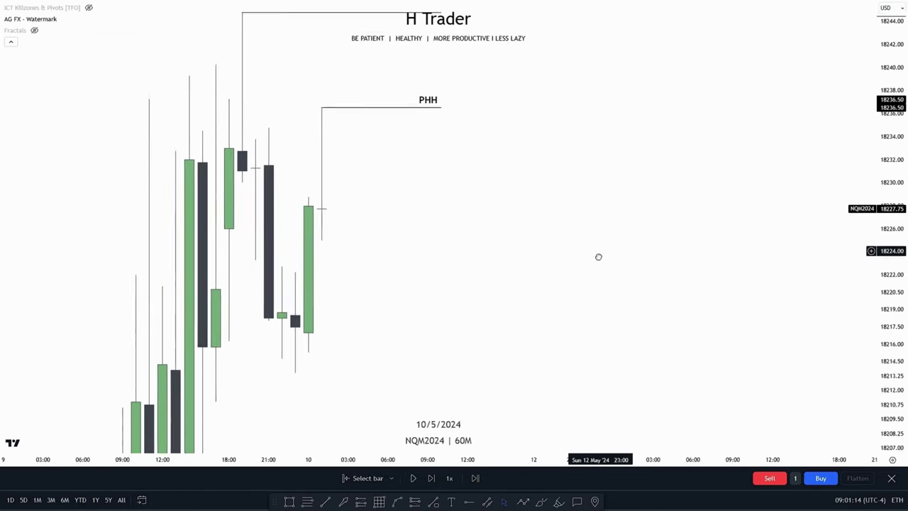
# Return the chart to the 15-minute interval and examine the highs at 18236.50, 18244.75 and 18266.25.
pyautogui.write('15')
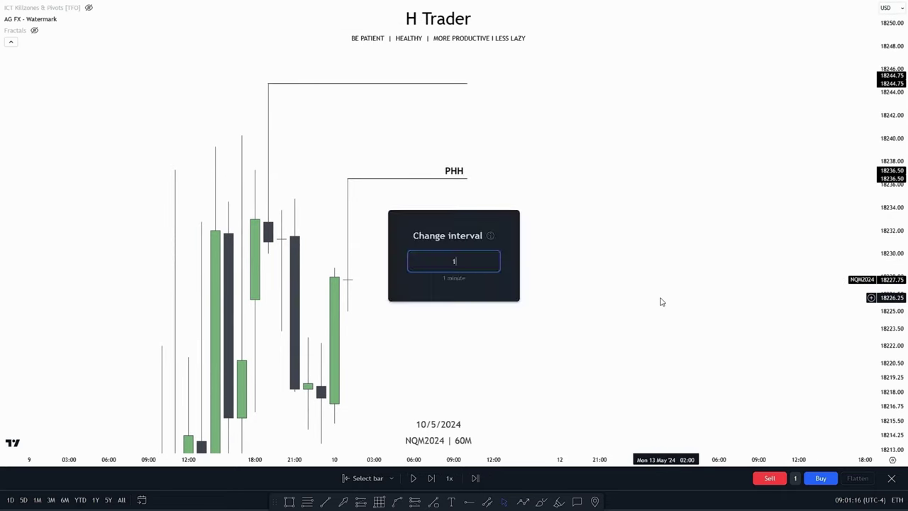
pyautogui.press('Return')
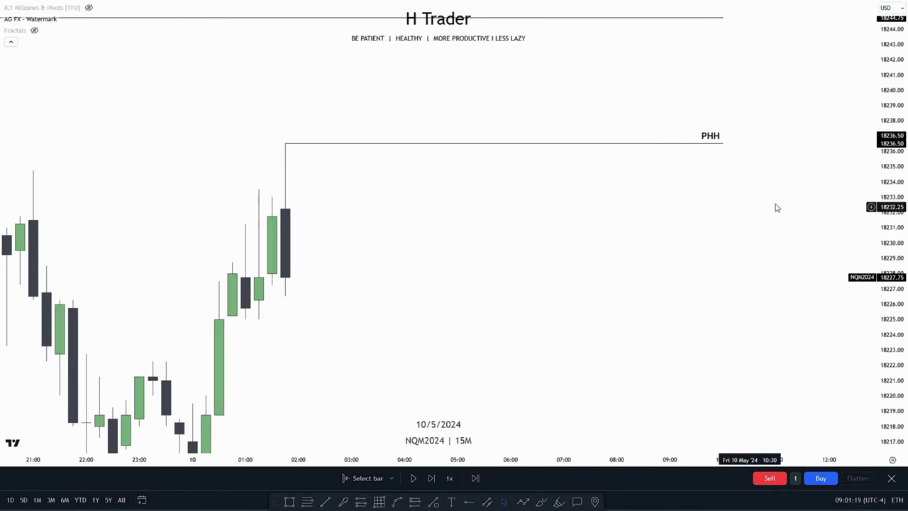
pyautogui.scroll(-5, 647, 280)
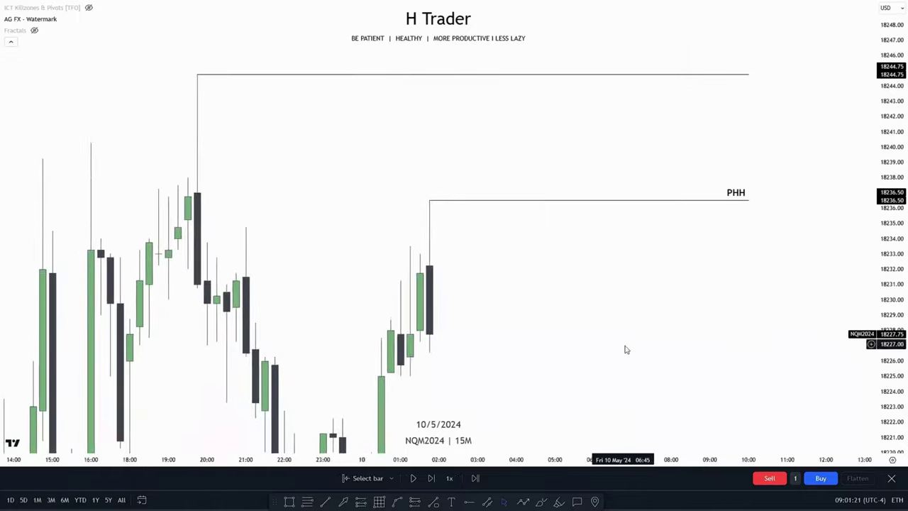
pyautogui.moveTo(554, 168); pyautogui.dragTo(480, 317)
pyautogui.scroll(-3, 483, 316)
pyautogui.moveTo(893, 307); pyautogui.dragTo(893, 349)
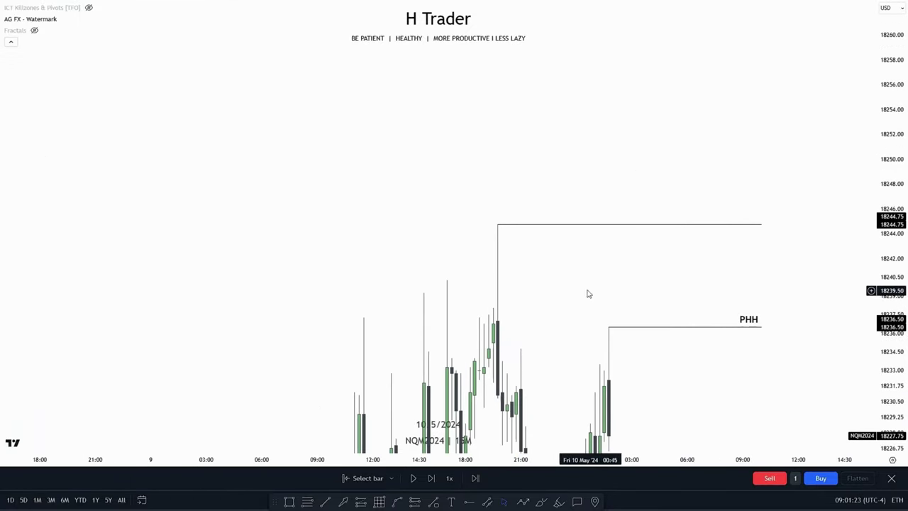
pyautogui.moveTo(588, 294); pyautogui.dragTo(471, 198)
pyautogui.moveTo(905, 167); pyautogui.dragTo(900, 319)
pyautogui.scroll(-3, 681, 327)
pyautogui.moveTo(657, 314); pyautogui.dragTo(643, 365)
pyautogui.scroll(-5, 642, 364)
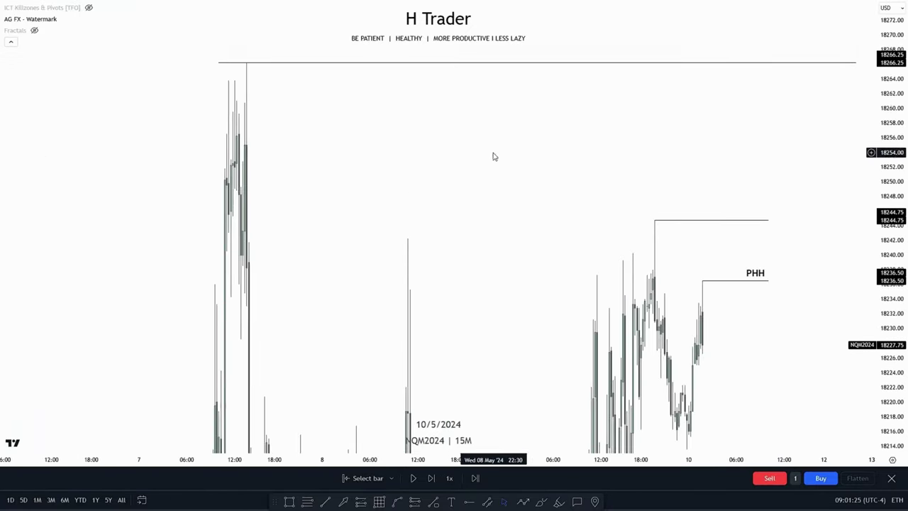
pyautogui.moveTo(493, 156); pyautogui.dragTo(372, 227)
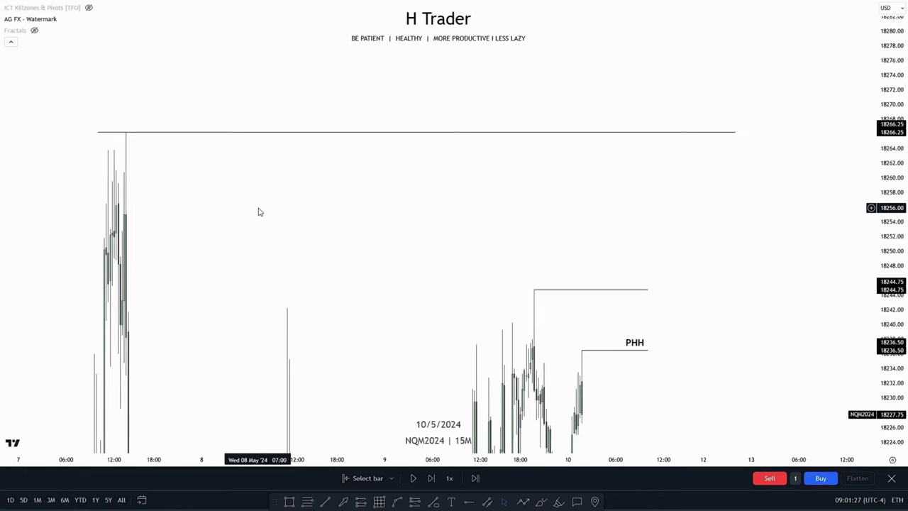
# Draw a Fibonacci retracement from the 9 May 23:45 low at 18213.50 to the PHH high at 18236.50.
pyautogui.scroll(6, 365, 156)
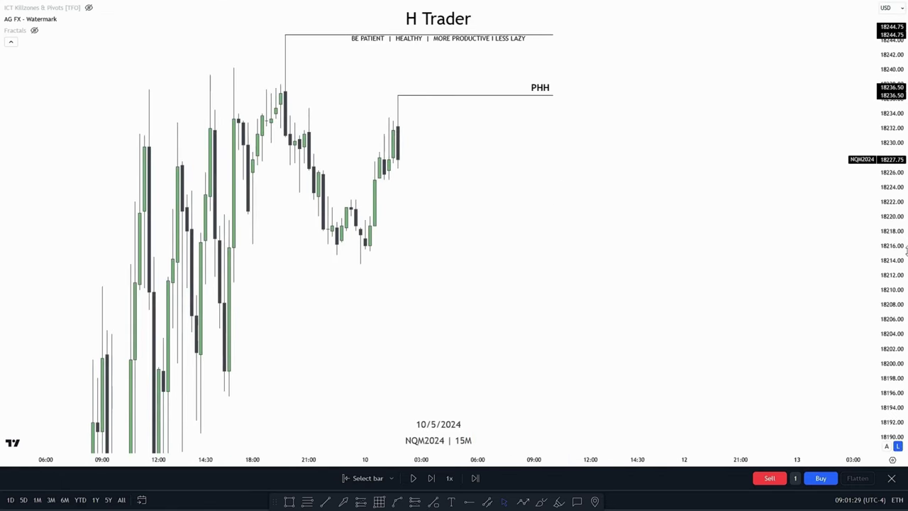
pyautogui.moveTo(420, 149); pyautogui.dragTo(569, 264)
pyautogui.scroll(4, 569, 264)
pyautogui.moveTo(891, 262); pyautogui.dragTo(891, 292)
pyautogui.scroll(2, 675, 269)
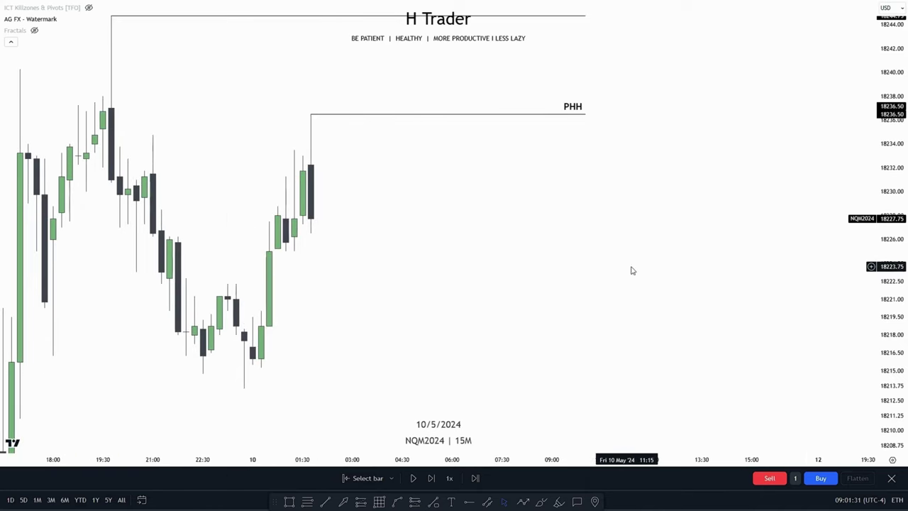
pyautogui.moveTo(630, 270); pyautogui.dragTo(608, 275)
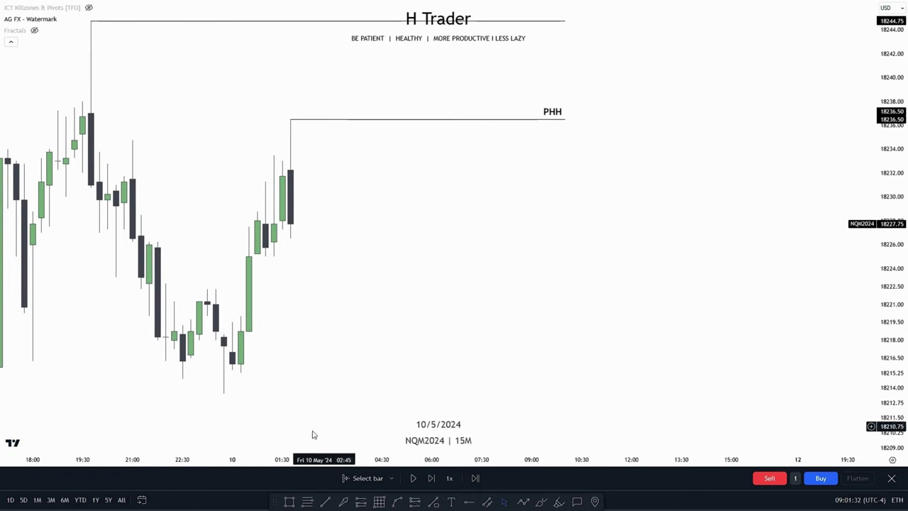
pyautogui.click(224, 394)
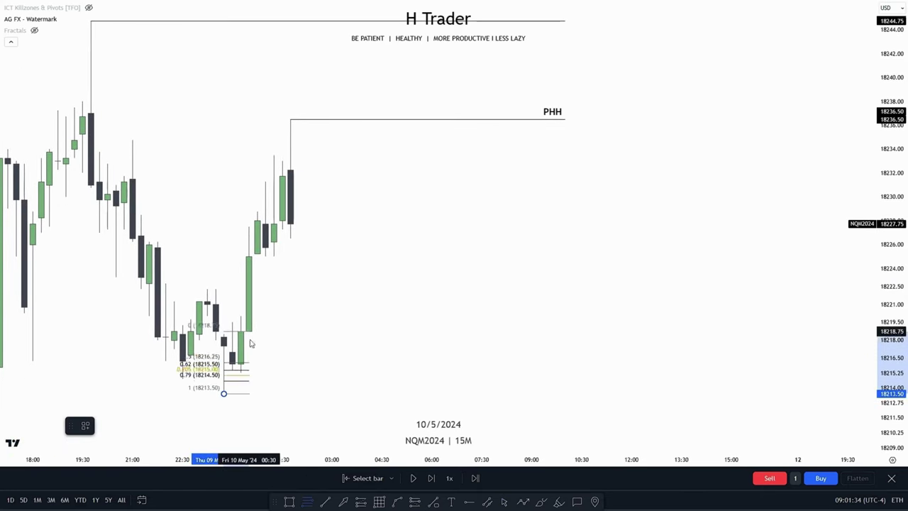
pyautogui.click(289, 127)
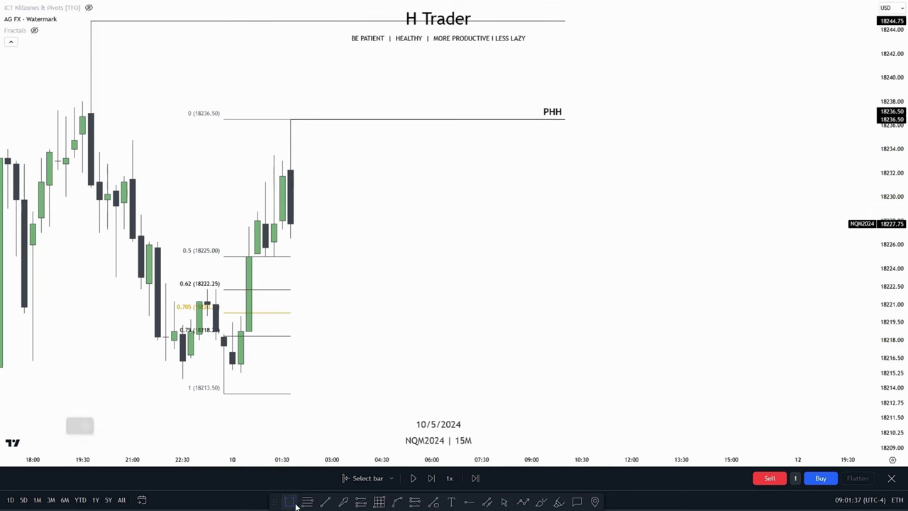
# Draw a green rectangle over the 18220.00 to 18225.25 gap, from 10 May 00:15 to 10:30, and advance the replay one candle.
pyautogui.click(242, 316)
pyautogui.click(582, 253)
pyautogui.click(444, 189)
pyautogui.moveTo(362, 363)
pyautogui.mouseDown()
pyautogui.moveTo(414, 377)
pyautogui.moveTo(383, 390)
pyautogui.mouseUp()
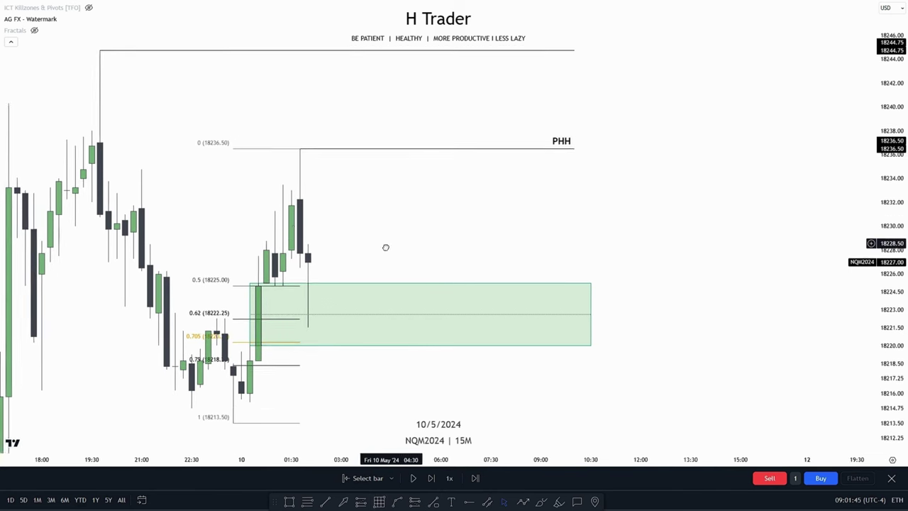
# Play the replay through the 10 May 02:30 candle, set the replay speed to 10x and continue through the 04:00 candle.
pyautogui.moveTo(336, 282); pyautogui.dragTo(358, 226)
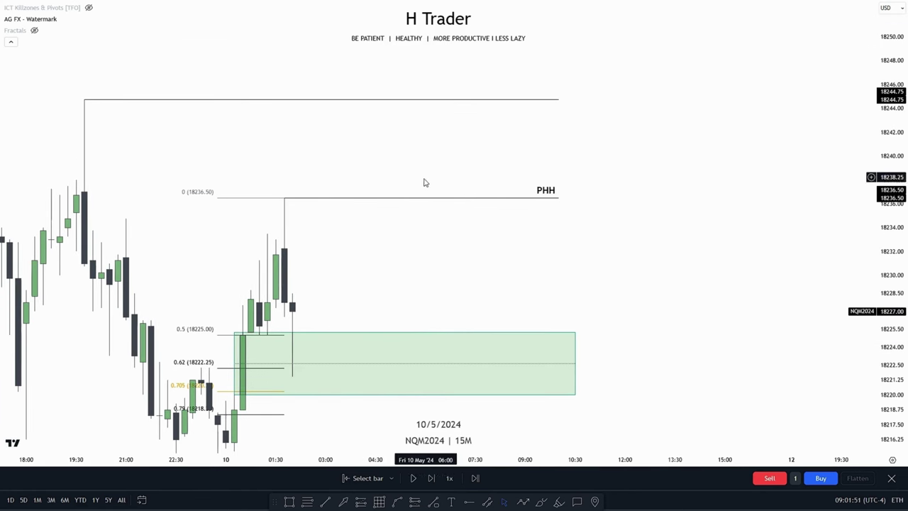
pyautogui.click(413, 480)
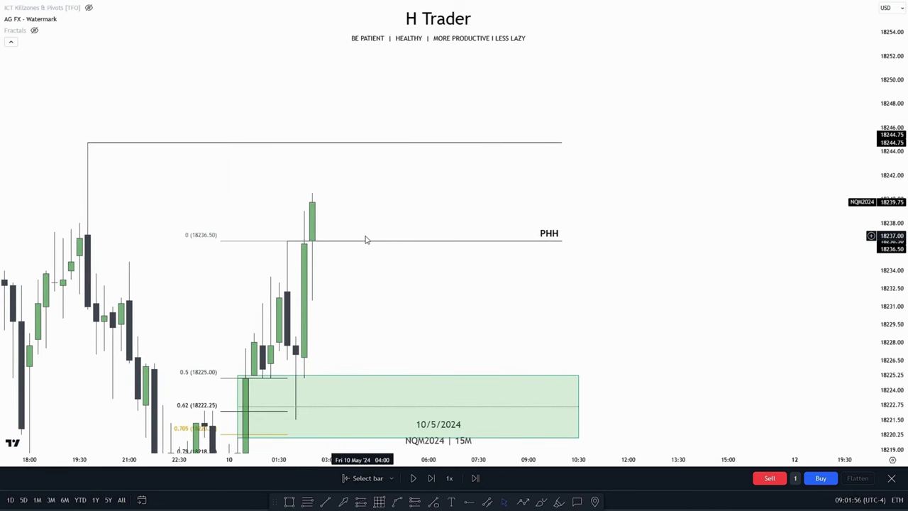
pyautogui.moveTo(401, 319); pyautogui.dragTo(428, 351)
pyautogui.moveTo(889, 347); pyautogui.dragTo(887, 432)
pyautogui.scroll(-1, 772, 296)
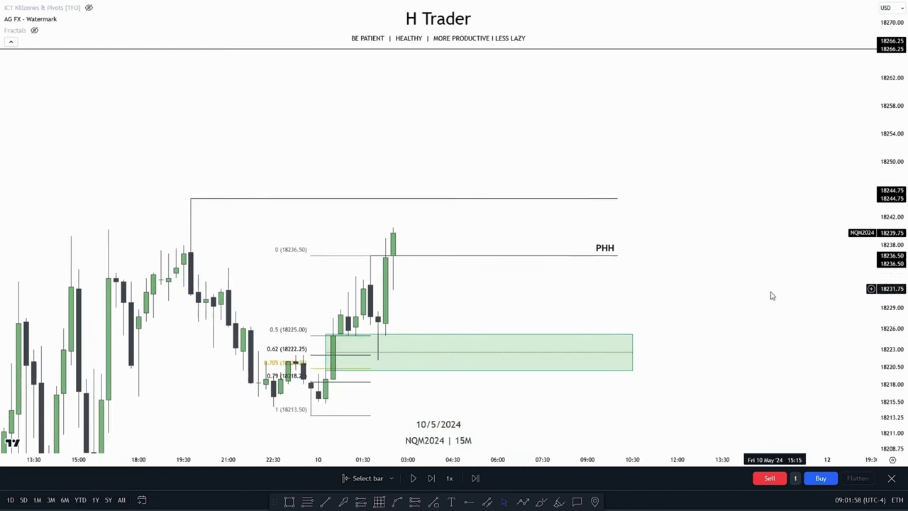
pyautogui.moveTo(772, 296); pyautogui.dragTo(726, 343)
pyautogui.click(449, 478)
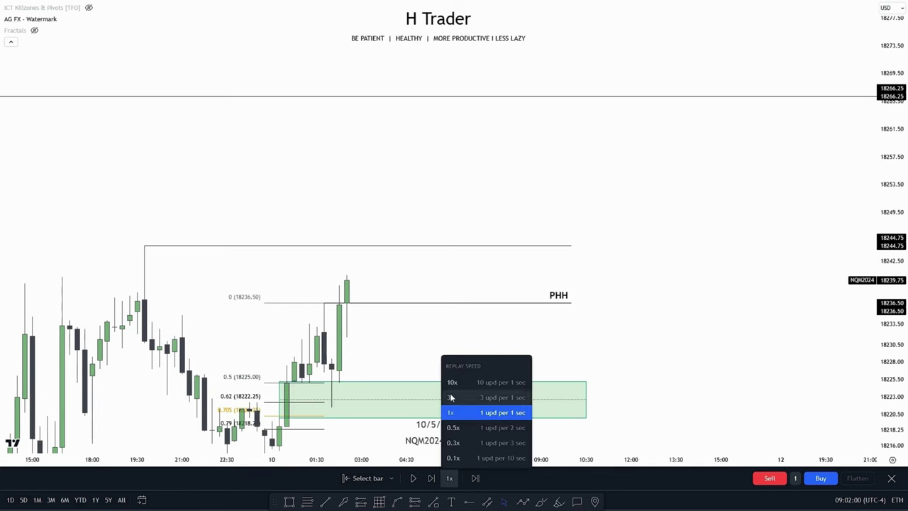
pyautogui.click(454, 384)
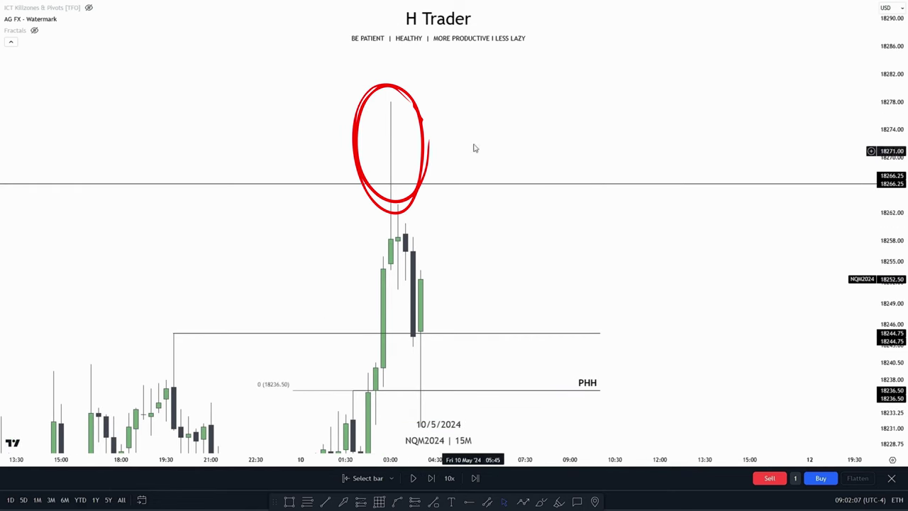
# Switch the chart to the 2-minute interval and examine the drop from the 18236.50 high into the green gap zone.
pyautogui.moveTo(615, 309); pyautogui.dragTo(592, 185)
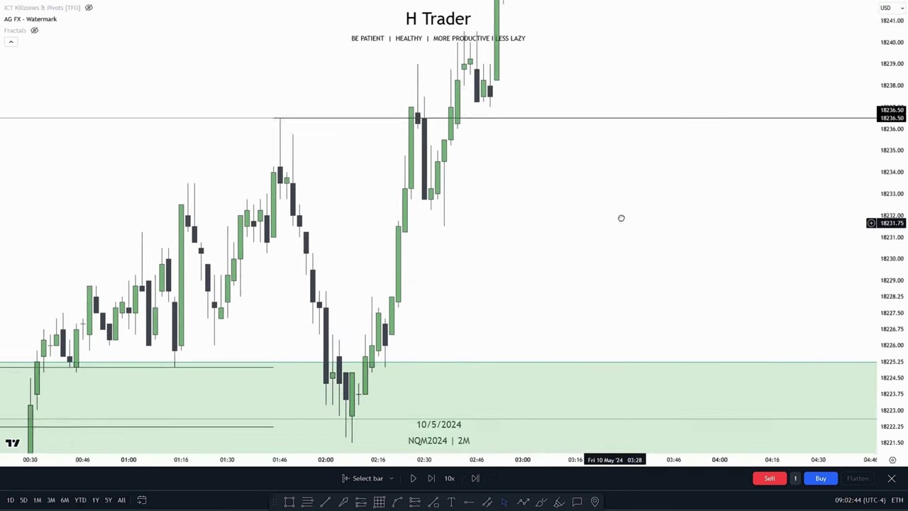
pyautogui.moveTo(620, 217); pyautogui.dragTo(678, 149)
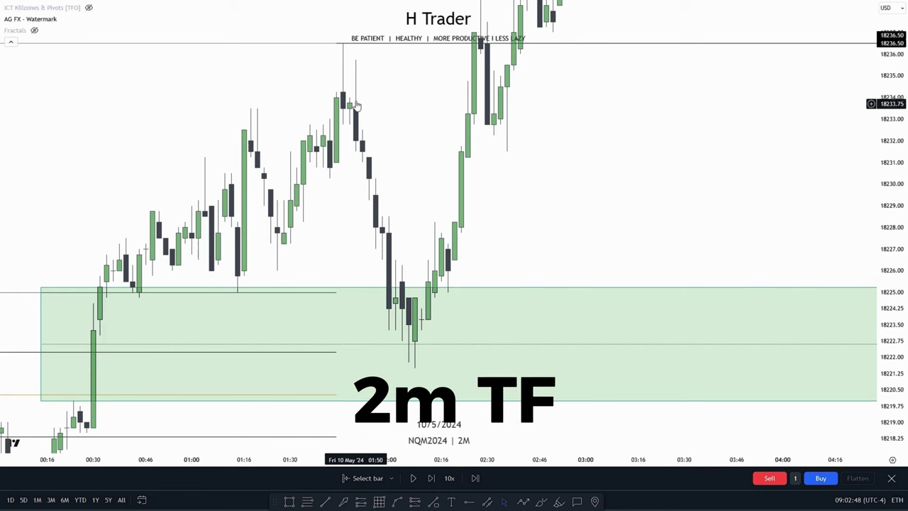
pyautogui.moveTo(606, 219); pyautogui.dragTo(602, 182)
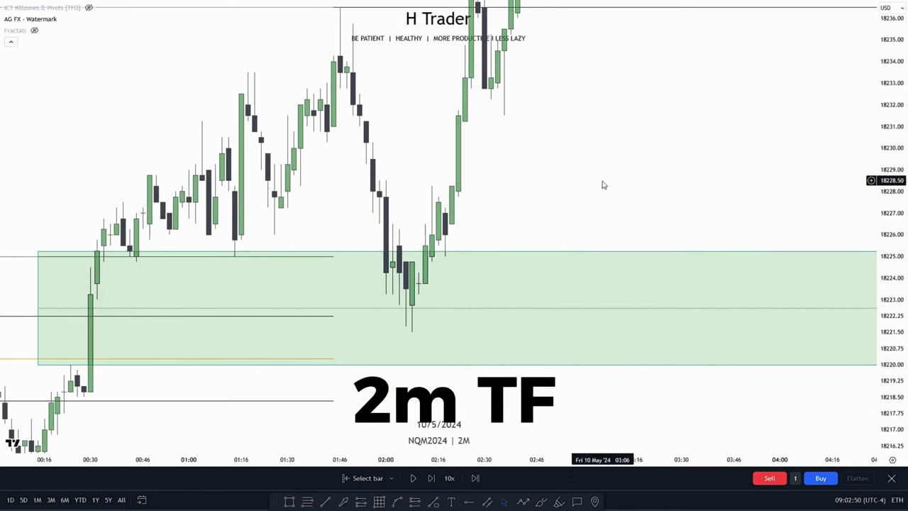
# Draw a curve beneath the lows inside the green gap, from 10 May 01:50 at 18221.75 to about 02:22.
pyautogui.moveTo(531, 177); pyautogui.dragTo(552, 182)
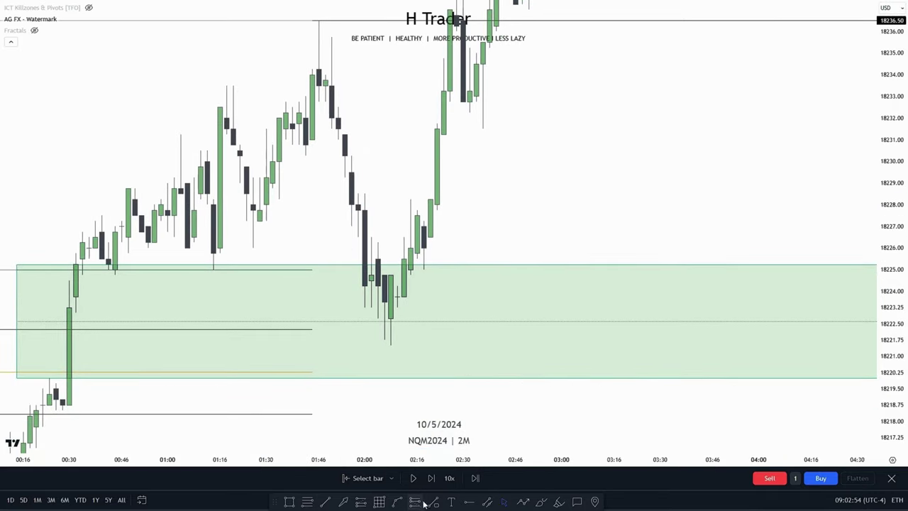
pyautogui.click(331, 339)
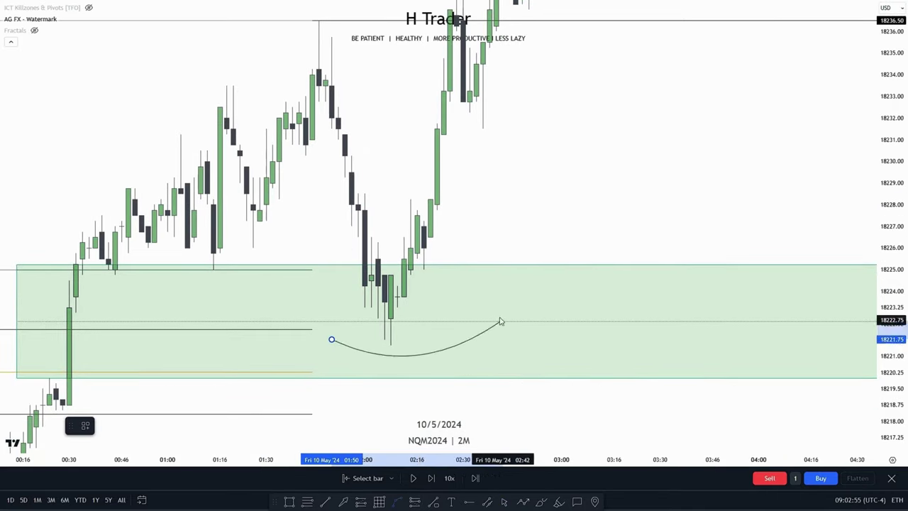
pyautogui.click(437, 339)
pyautogui.moveTo(385, 356); pyautogui.dragTo(386, 346)
# Draw a green rectangle over the small gap just below the 18236.50 line, about 18235.25 to 18236.00, from 02:28 to about 03:24.
pyautogui.moveTo(516, 216); pyautogui.dragTo(534, 255)
pyautogui.moveTo(892, 248); pyautogui.dragTo(892, 184)
pyautogui.moveTo(663, 175); pyautogui.dragTo(642, 318)
pyautogui.scroll(1, 643, 320)
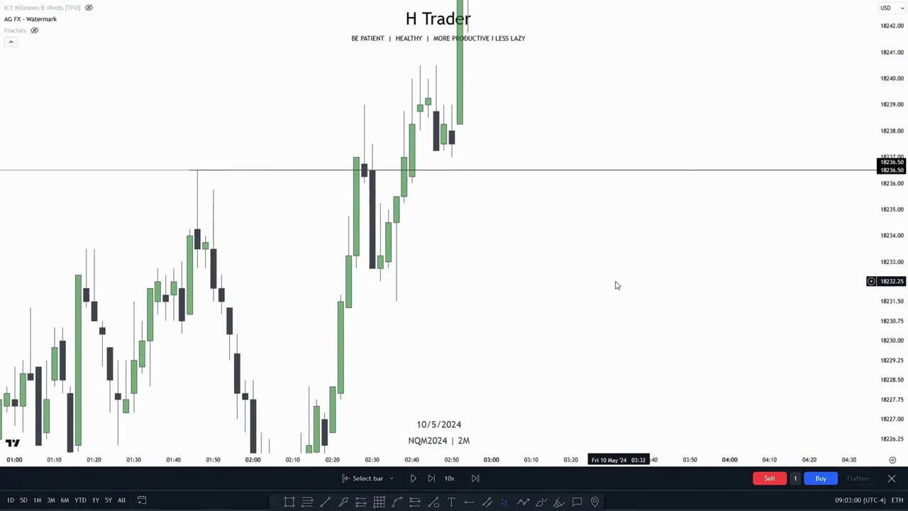
pyautogui.moveTo(566, 285); pyautogui.dragTo(588, 319)
pyautogui.scroll(2, 589, 319)
pyautogui.moveTo(401, 343); pyautogui.dragTo(484, 356)
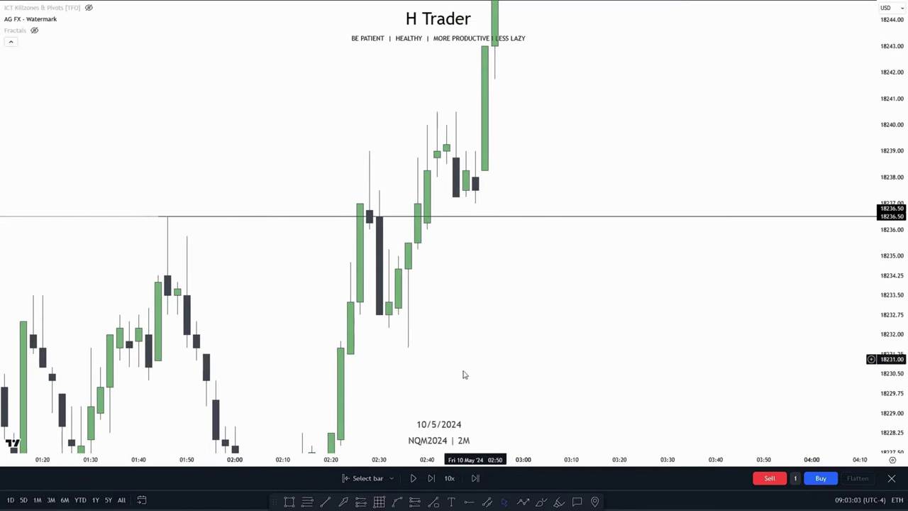
pyautogui.moveTo(369, 231)
pyautogui.mouseDown()
pyautogui.moveTo(649, 257)
pyautogui.moveTo(640, 249)
pyautogui.mouseUp()
pyautogui.click(436, 311)
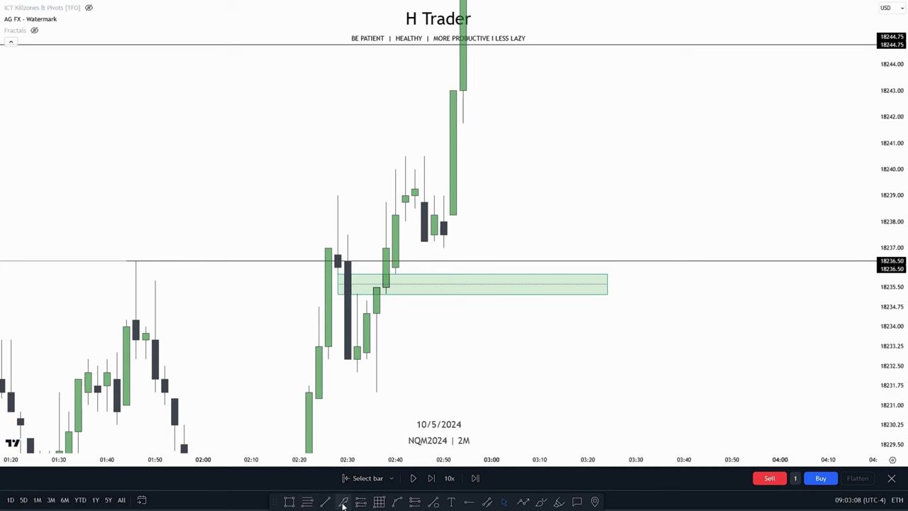
# Place a long position at 02:40 with entry 18236.00, stop 18231.50 and target 18245.00 just above the 18244.75 line.
pyautogui.click(395, 274)
pyautogui.moveTo(395, 432); pyautogui.dragTo(375, 401)
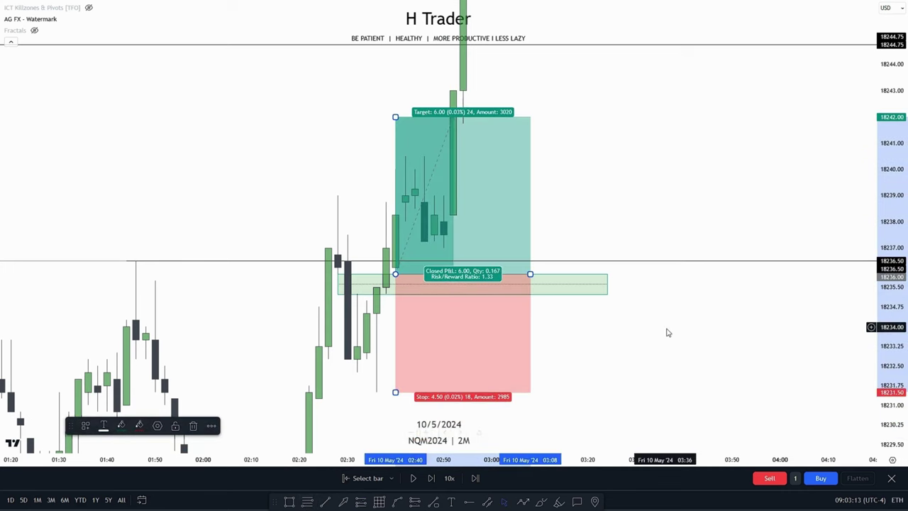
pyautogui.moveTo(381, 193); pyautogui.dragTo(381, 115)
pyautogui.click(370, 122)
pyautogui.click(628, 198)
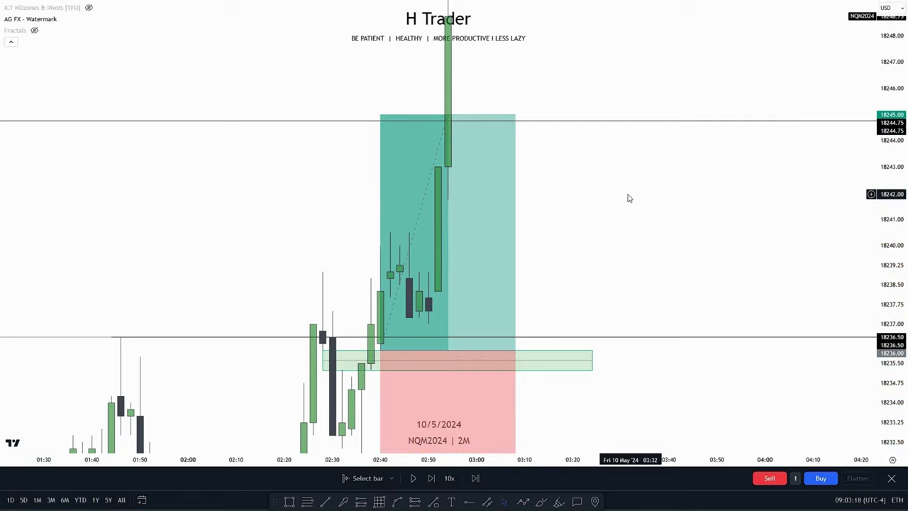